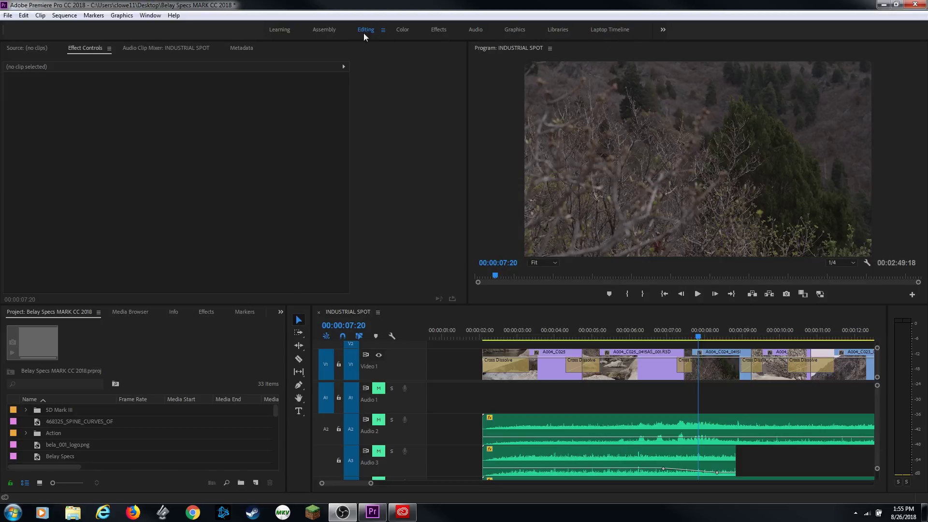
Switch to the Color workspace
left_click(150, 15)
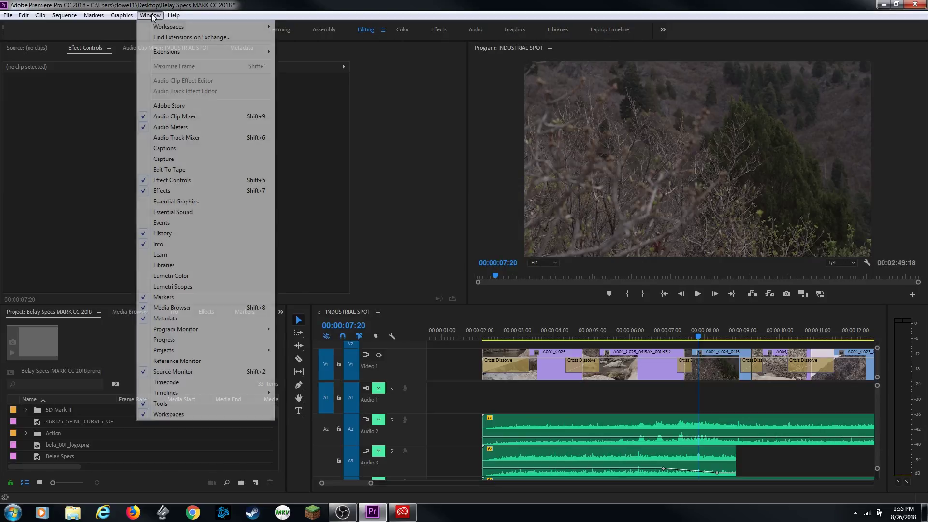
mouse_move(161, 28)
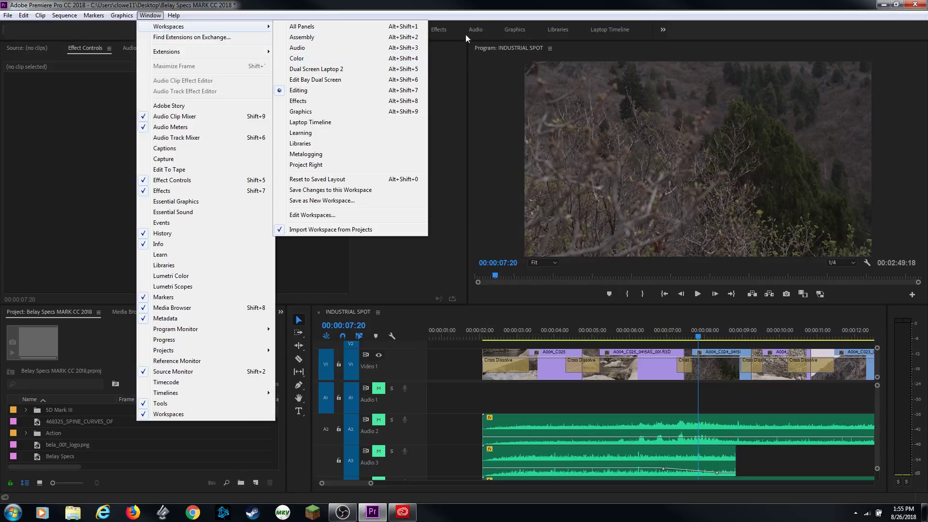
left_click(325, 60)
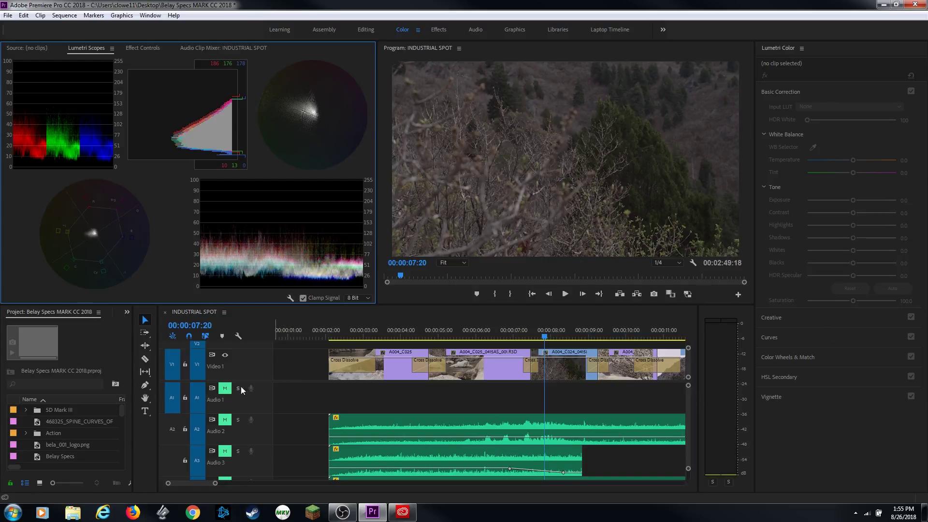
Raise the exposure of the A004_C024 clip to 2.0 at 00:00:08:04 and select its Lumetri Color effect in Effect Controls
left_click_drag(197, 382, 207, 419)
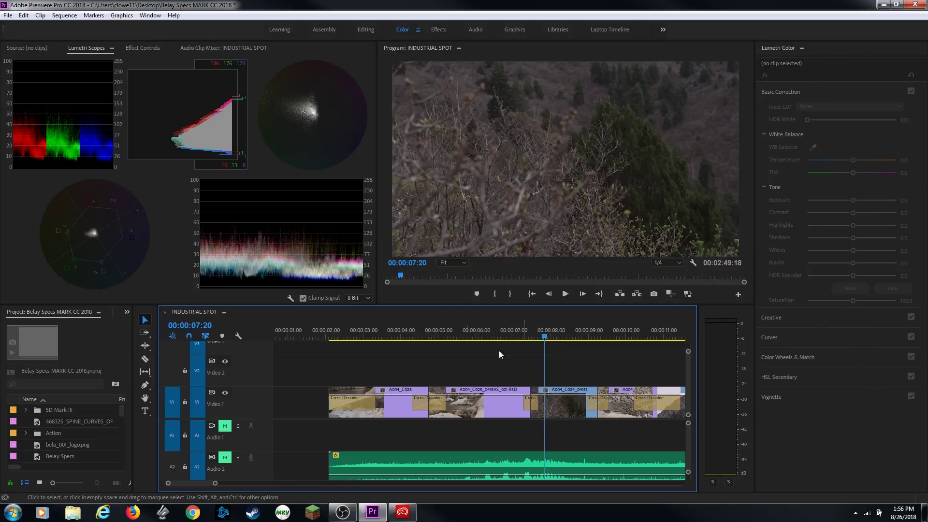
left_click(554, 333)
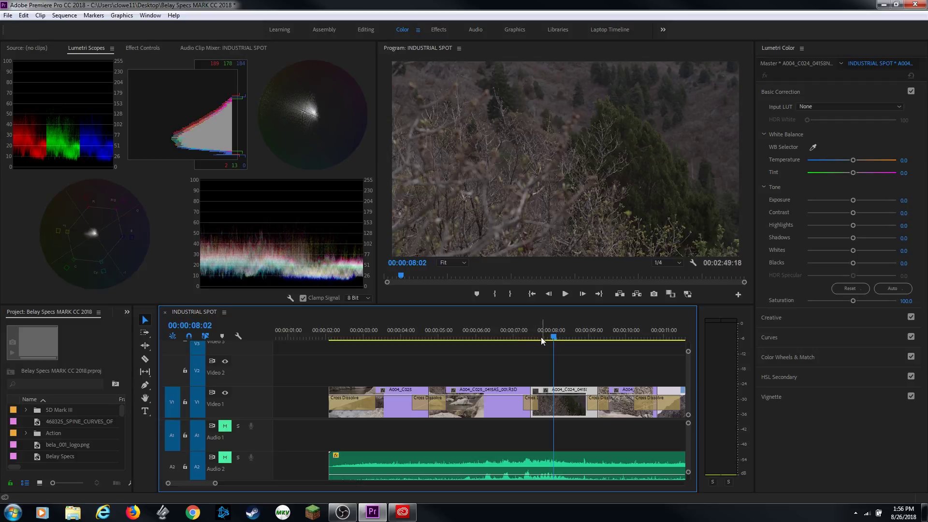
key("Right")
key("Right")
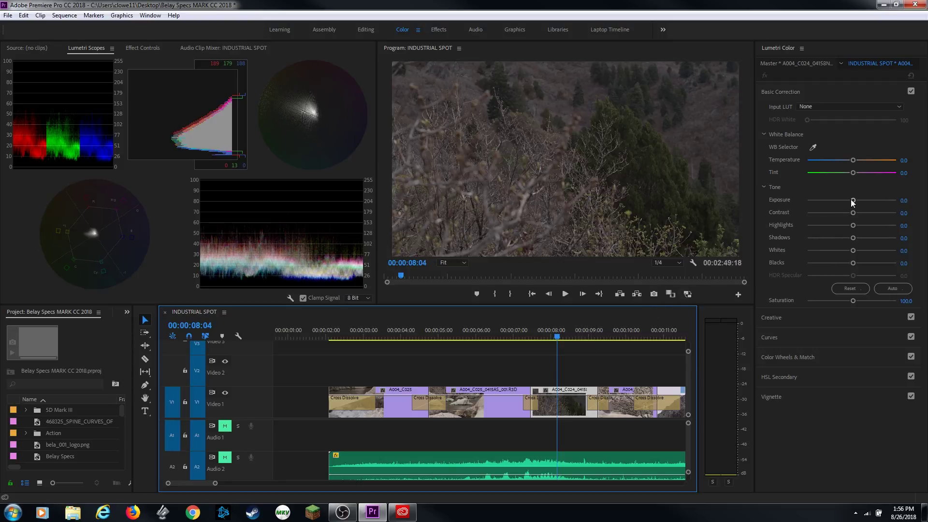
left_click_drag(853, 201, 869, 201)
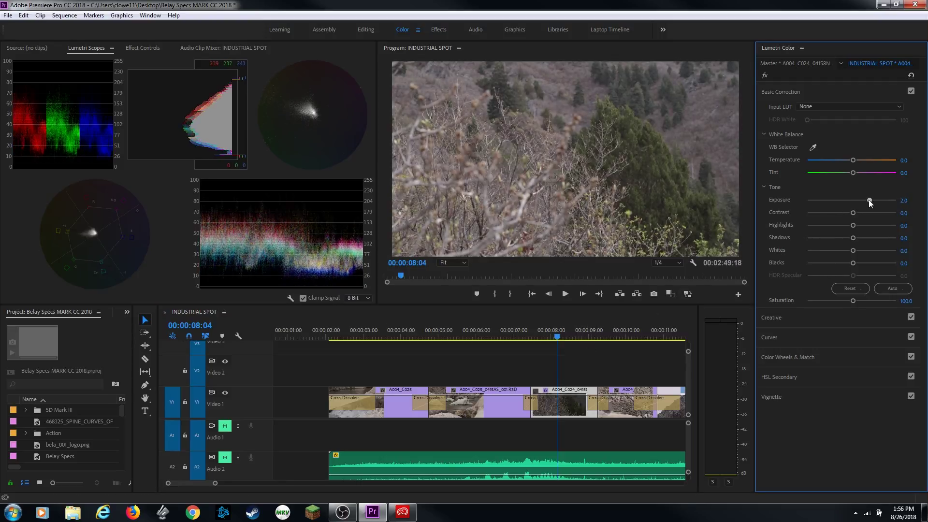
left_click(143, 48)
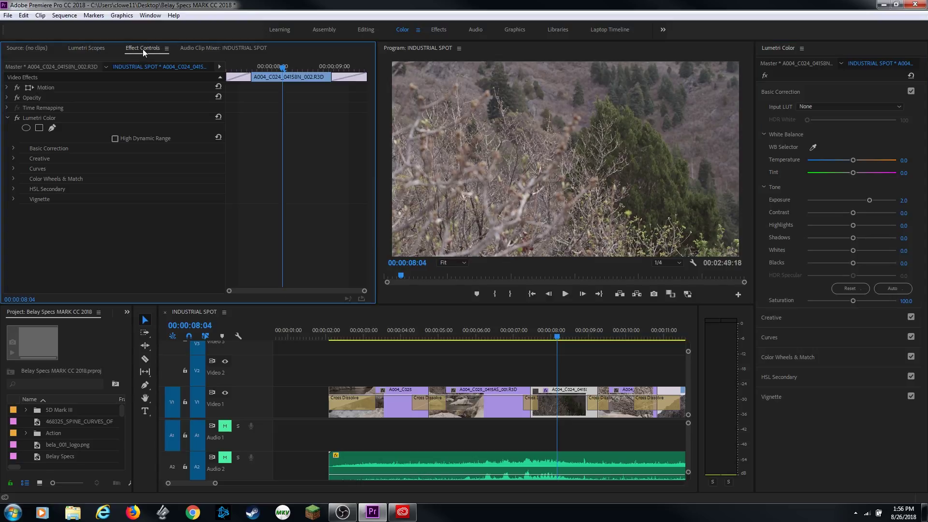
left_click(49, 118)
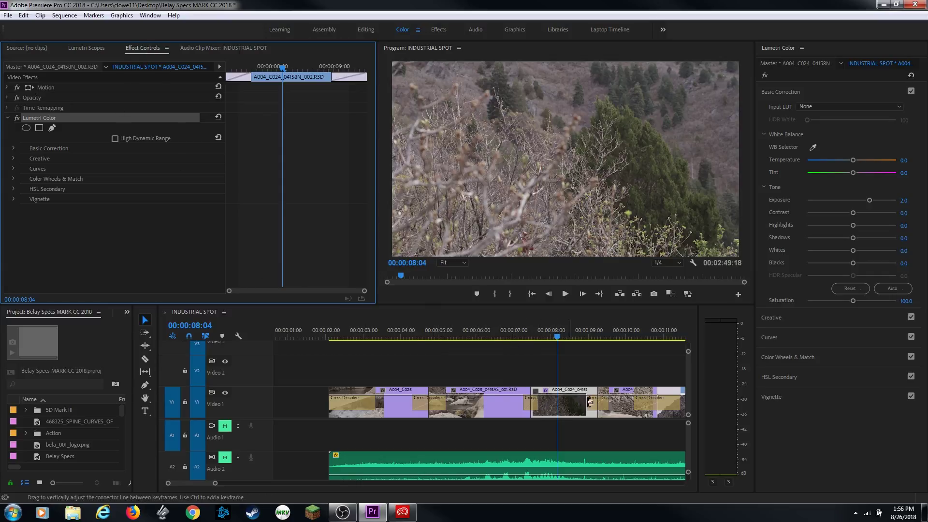
Move the playhead to the river clip at 00:00:06:19 and check the sequence's Selection Follows Playhead setting
left_click(548, 338)
left_click_drag(548, 337, 505, 338)
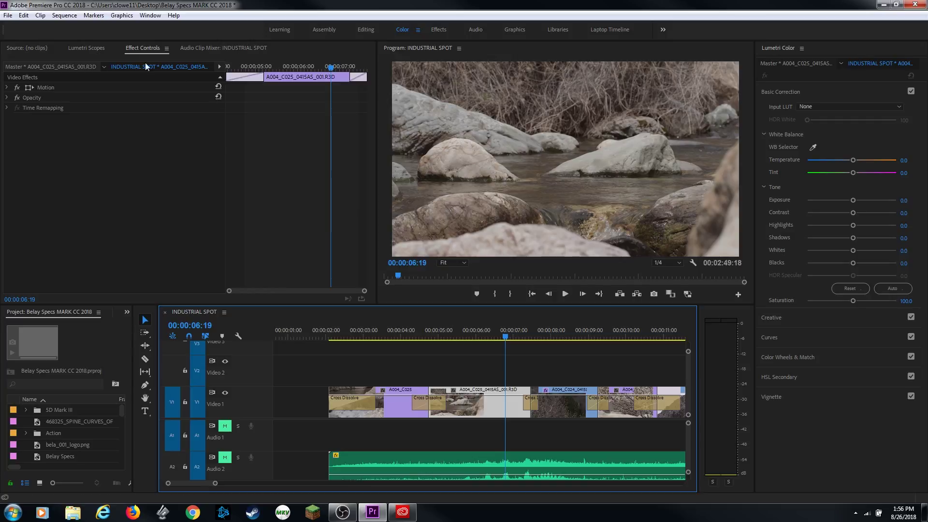
left_click(64, 16)
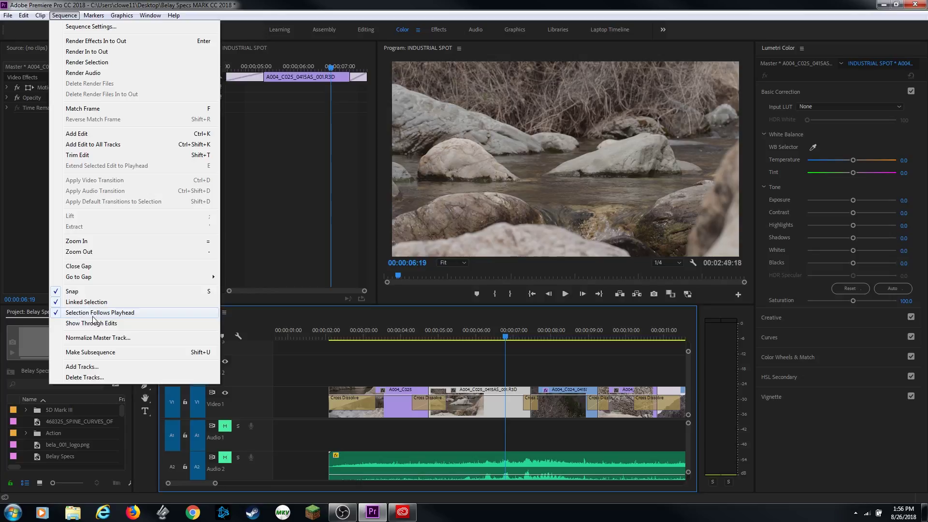
left_click(370, 360)
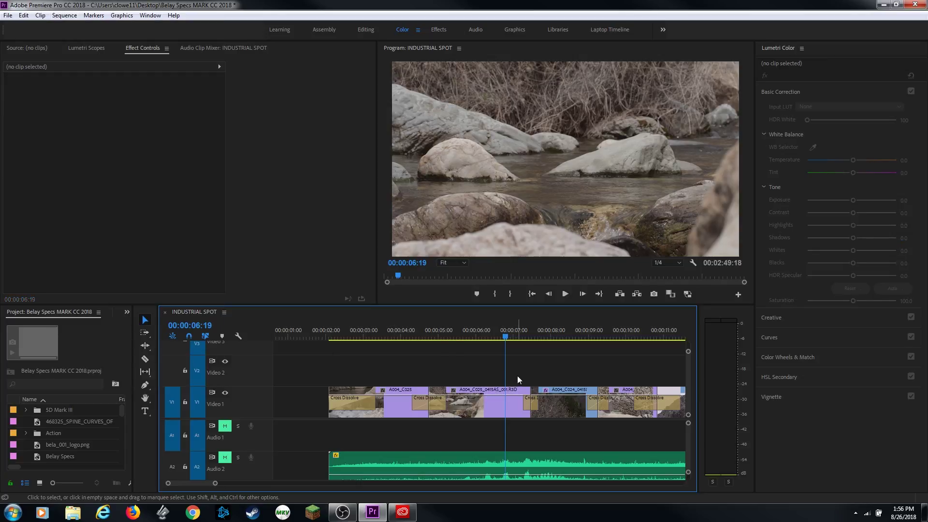
left_click(477, 402)
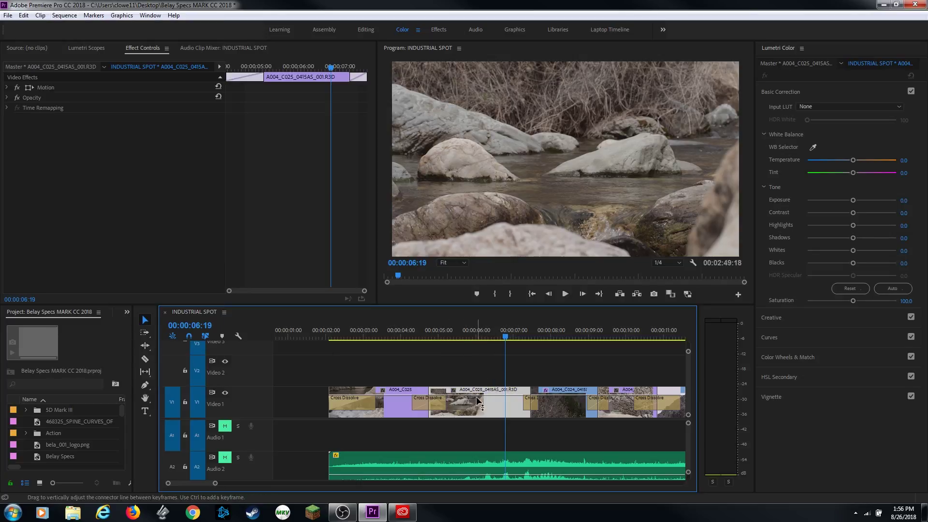
Raise the waterfall clip's exposure to 1.1 at 00:00:03:18 and expand the Basic Correction settings of its Lumetri Color effect
left_click_drag(482, 329, 391, 333)
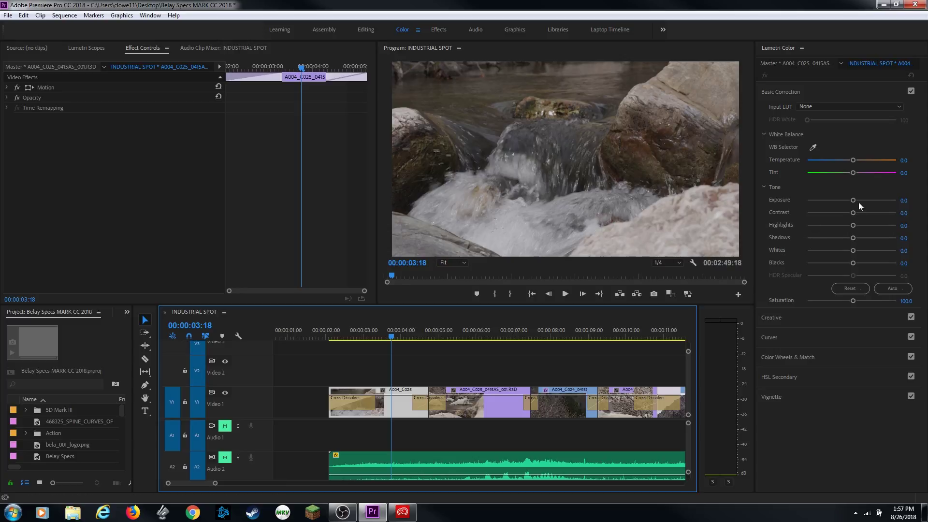
left_click(144, 51)
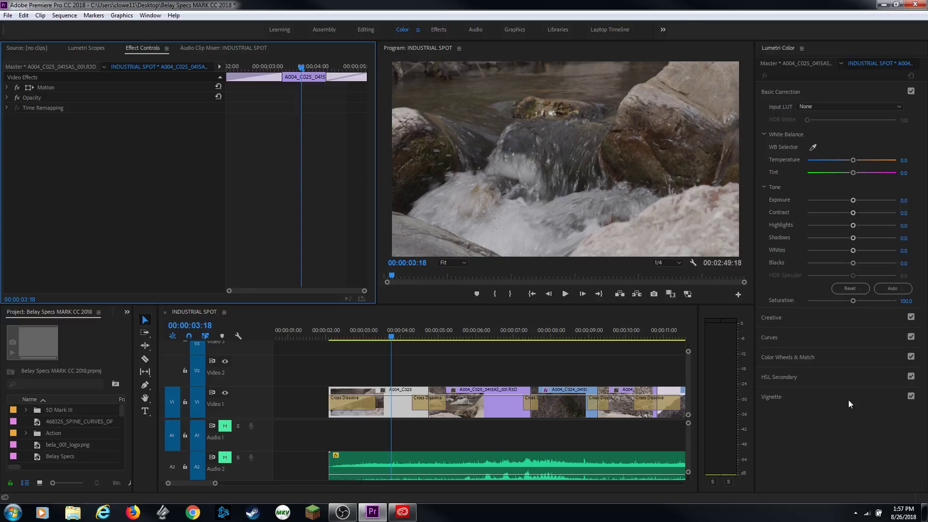
left_click_drag(853, 200, 861, 200)
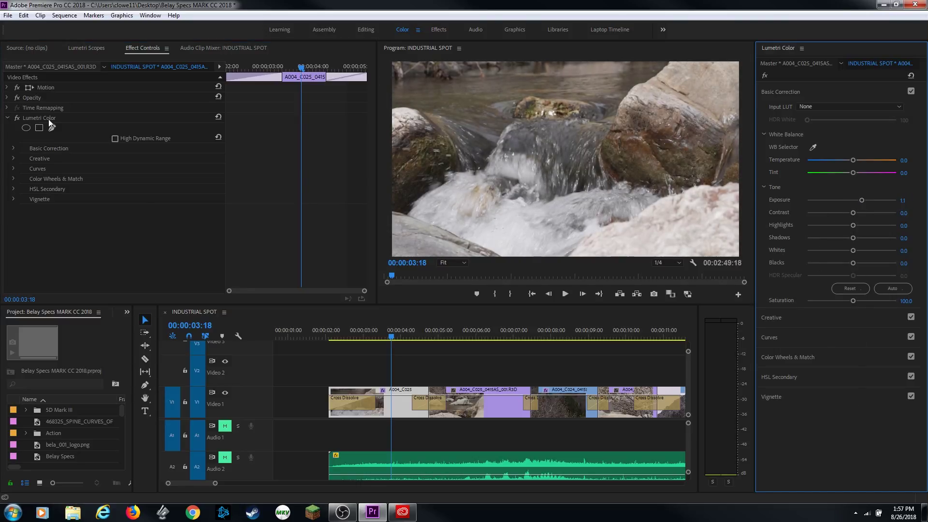
left_click(15, 149)
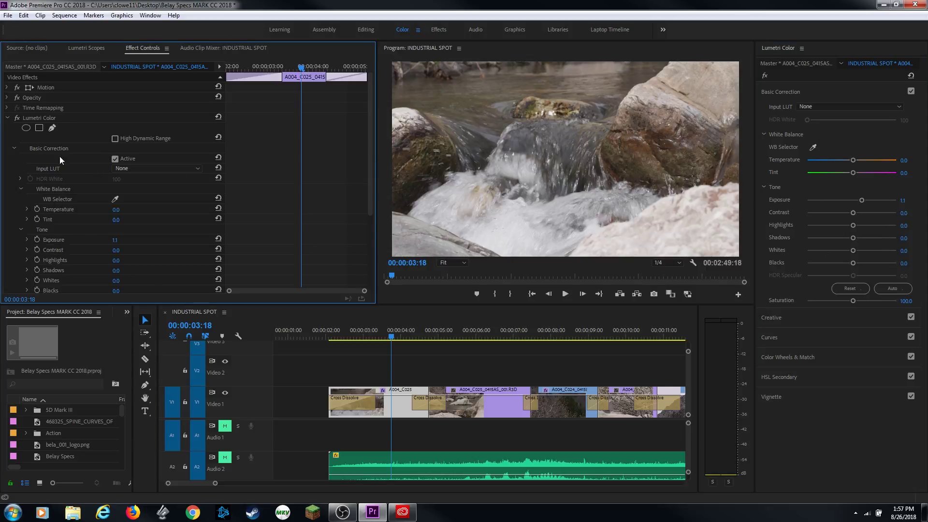
Lower the waterfall clip's exposure to 0.8, then delete its Lumetri Color effect
left_click(40, 119)
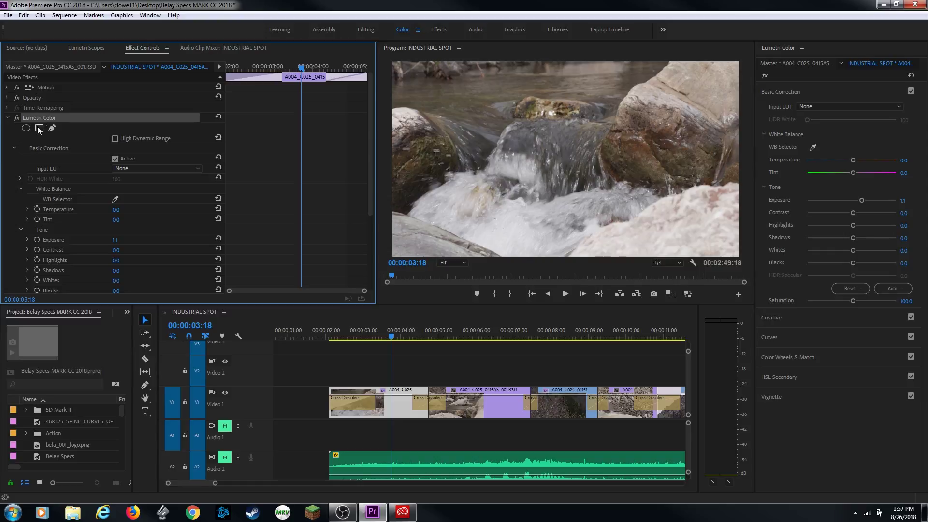
mouse_move(861, 200)
left_mouse_down()
mouse_move(836, 202)
mouse_move(860, 203)
left_mouse_up()
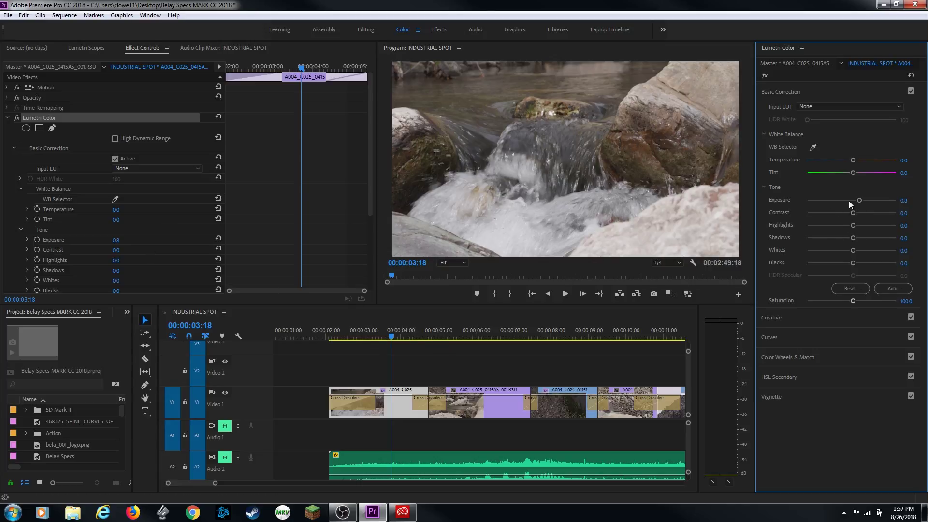
left_click(47, 121)
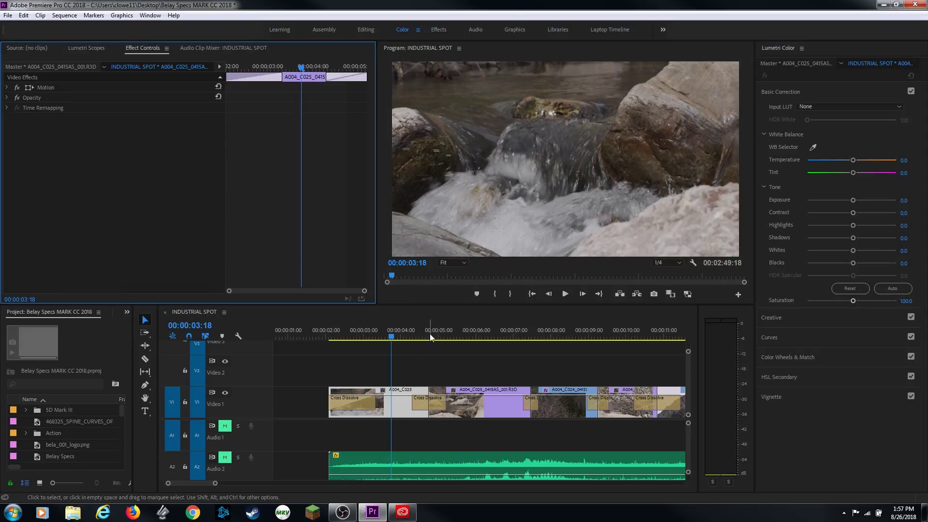
Return the playhead to 00:00:08:04 and delete the Lumetri Color effect from the A004_C024 clip
left_click_drag(437, 335, 558, 344)
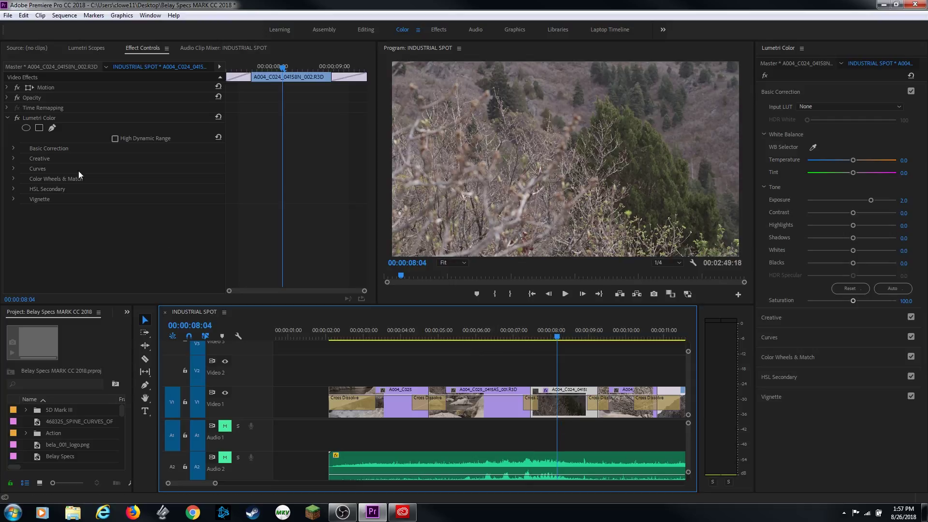
left_click(44, 118)
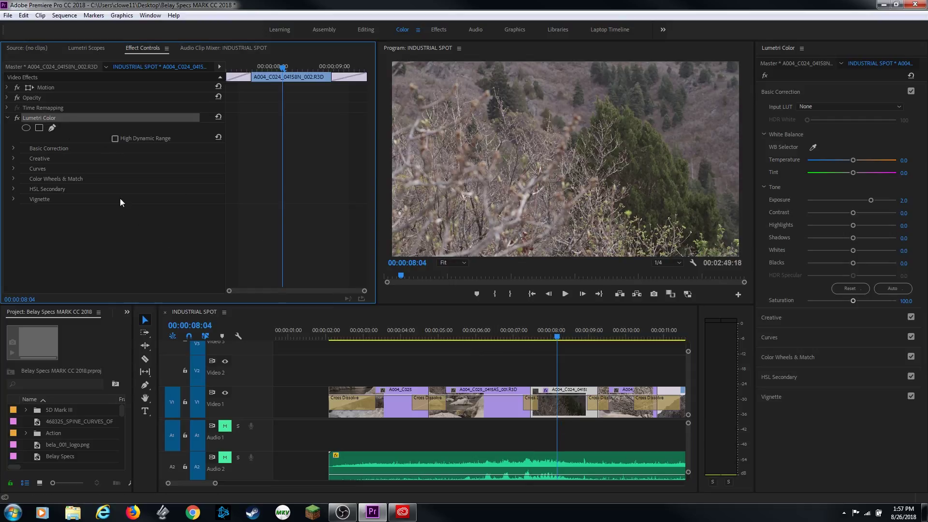
key("Delete")
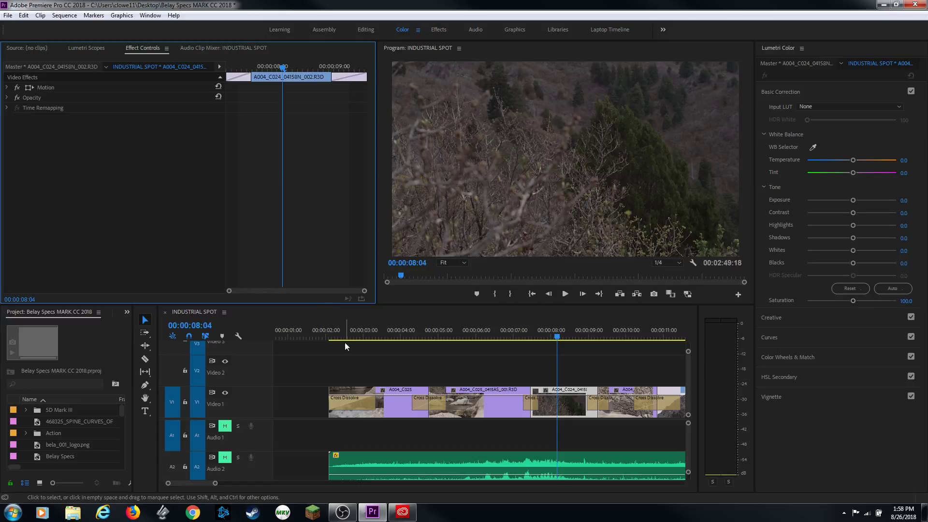
Display the Lumetri Scopes maximized and hide the histogram
left_click(85, 47)
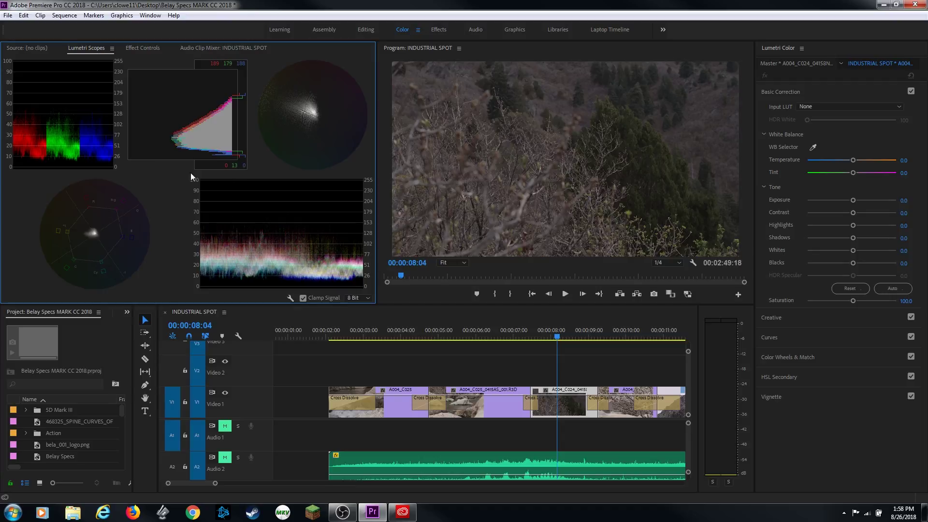
key("grave")
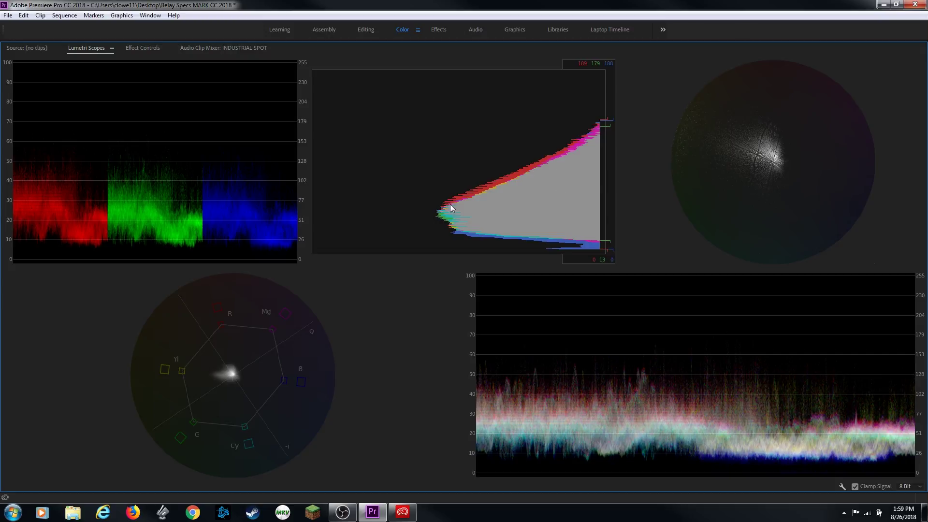
right_click(412, 152)
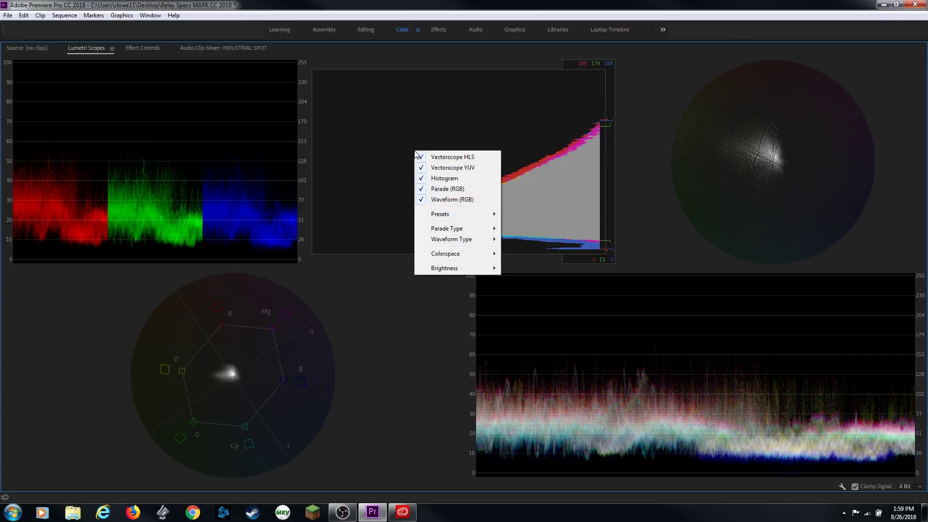
left_click(439, 179)
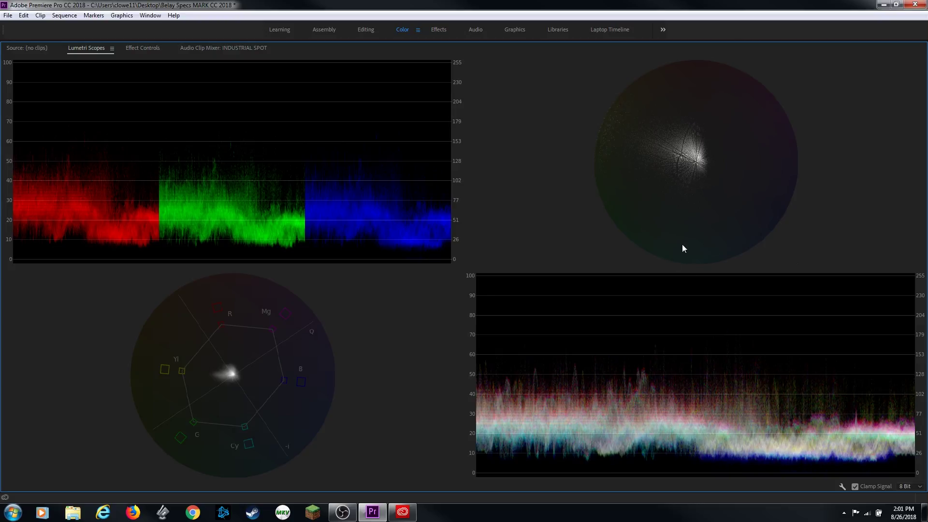
Hide the HLS vectorscope, the YUV vectorscope and the RGB parade, keeping only the RGB waveform scope
right_click(670, 130)
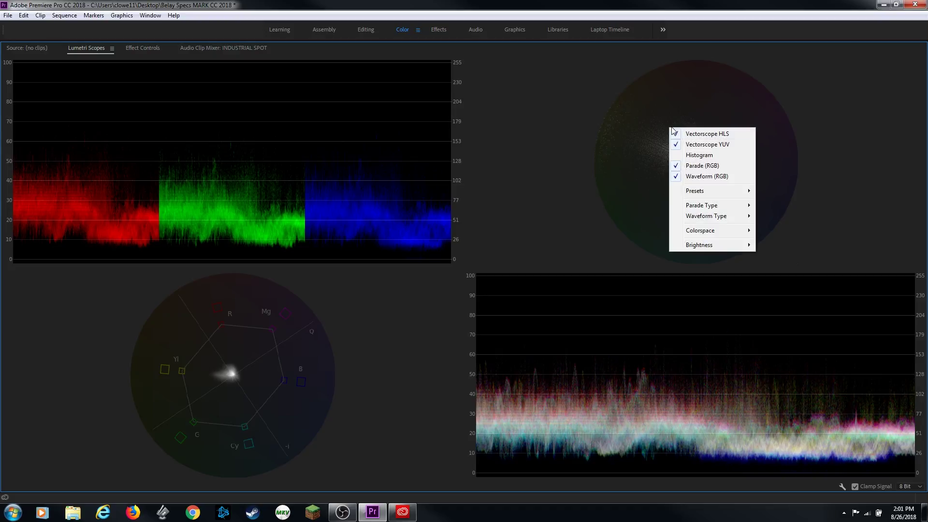
left_click(709, 135)
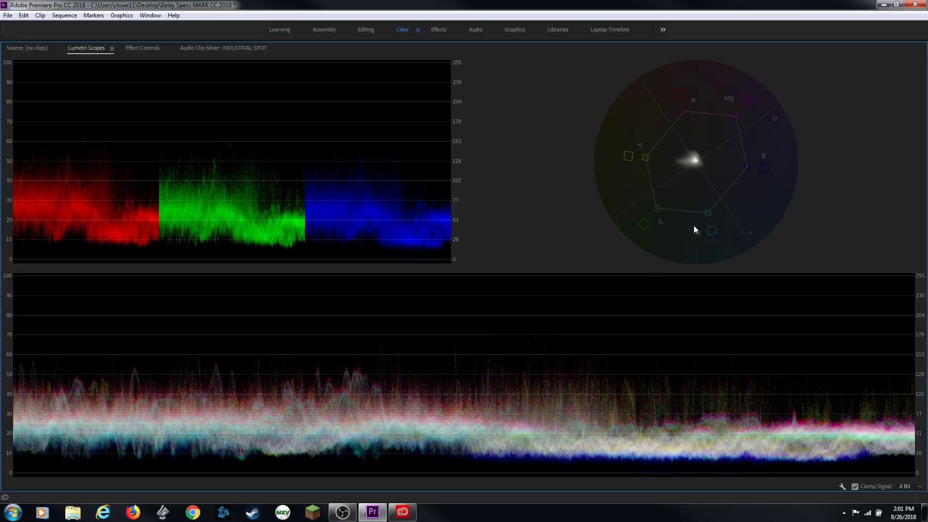
right_click(345, 180)
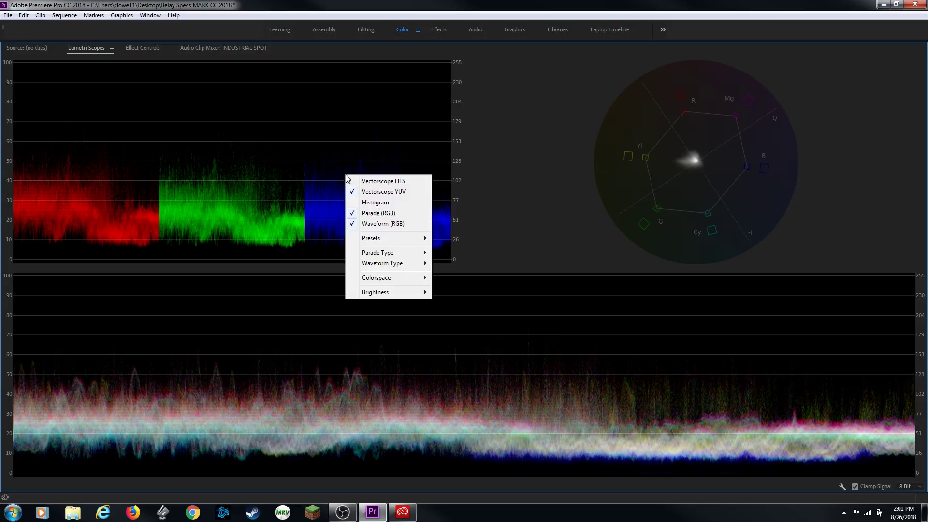
left_click(387, 193)
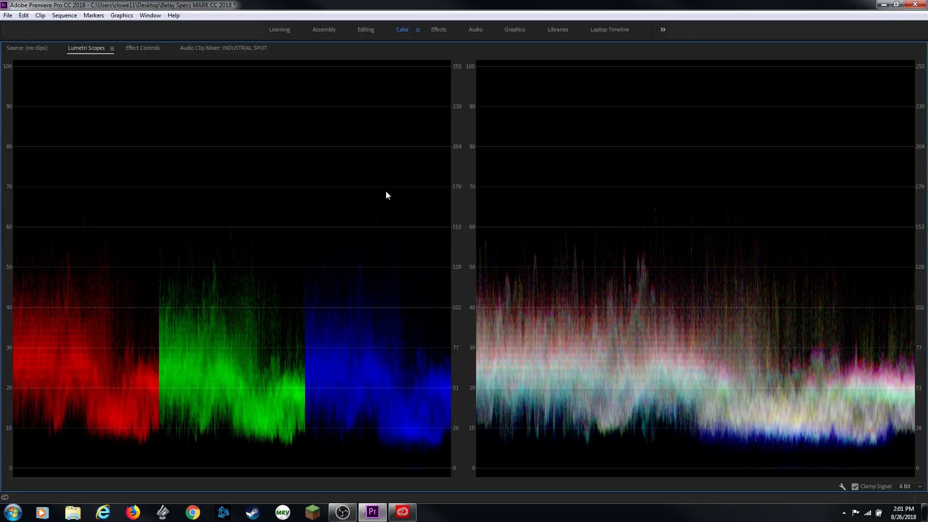
right_click(366, 179)
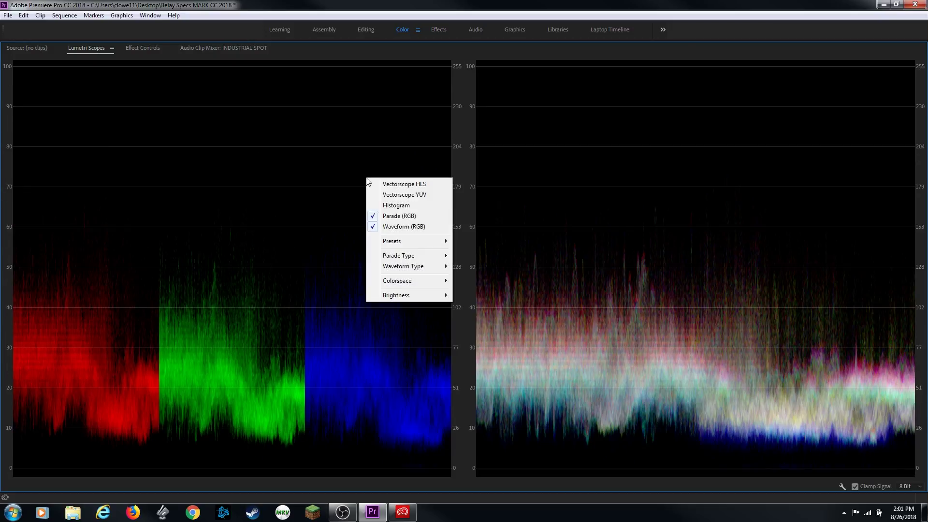
left_click(399, 216)
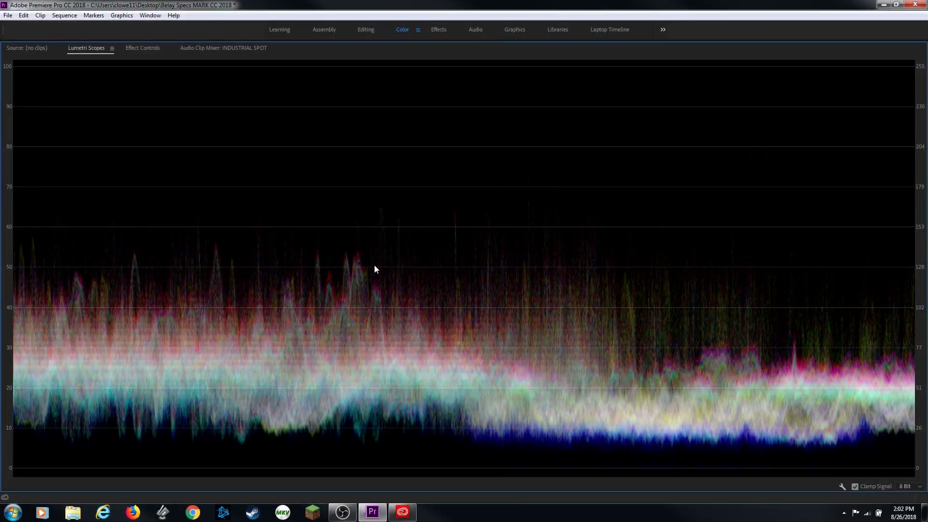
Set the Lumetri Scopes waveform type to Luma and restore the maximized scopes panel to its normal size
right_click(361, 266)
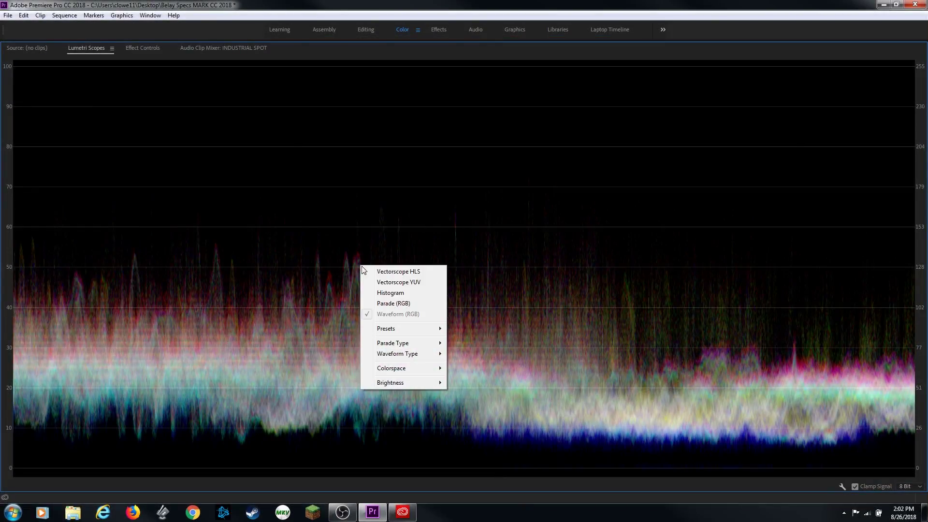
mouse_move(392, 359)
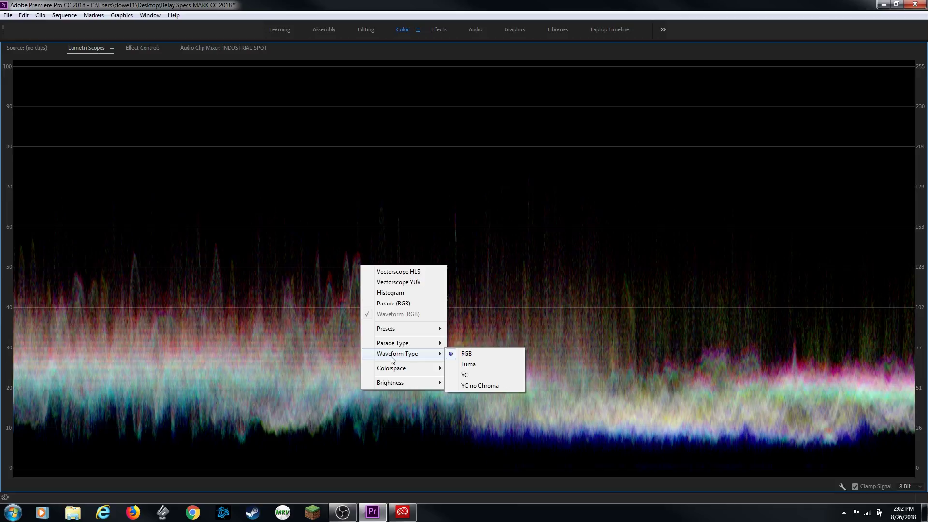
left_click(469, 364)
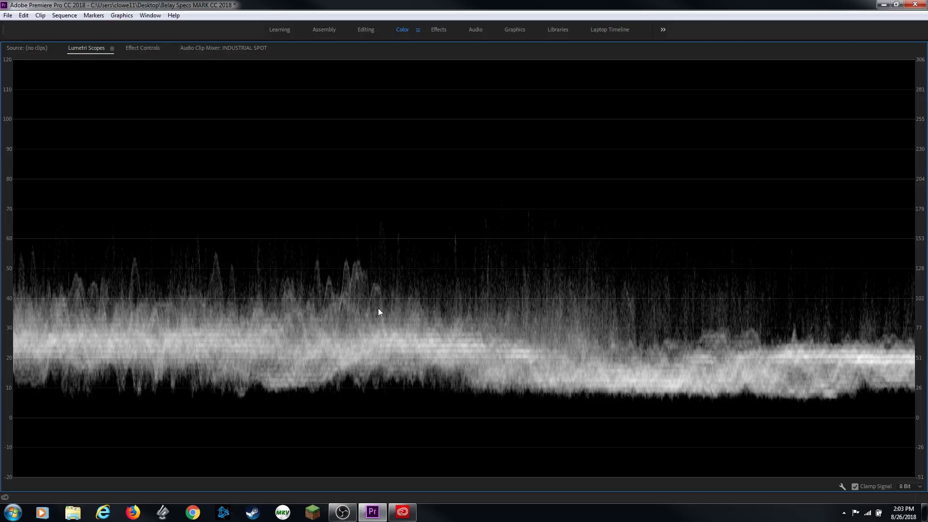
key("grave")
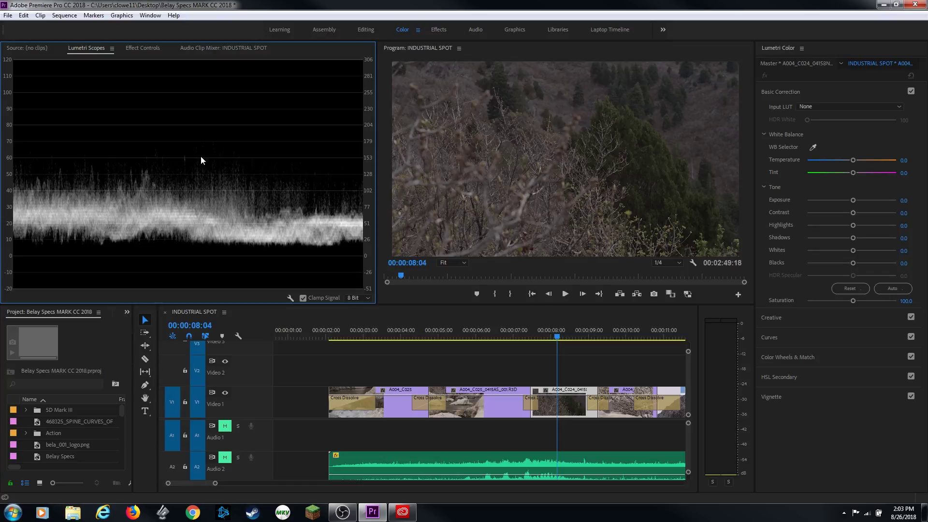
Show the YUV vectorscope beside the luma waveform, then hide the vectorscope again
right_click(159, 142)
left_click(260, 164)
right_click(136, 121)
left_click(152, 134)
right_click(152, 134)
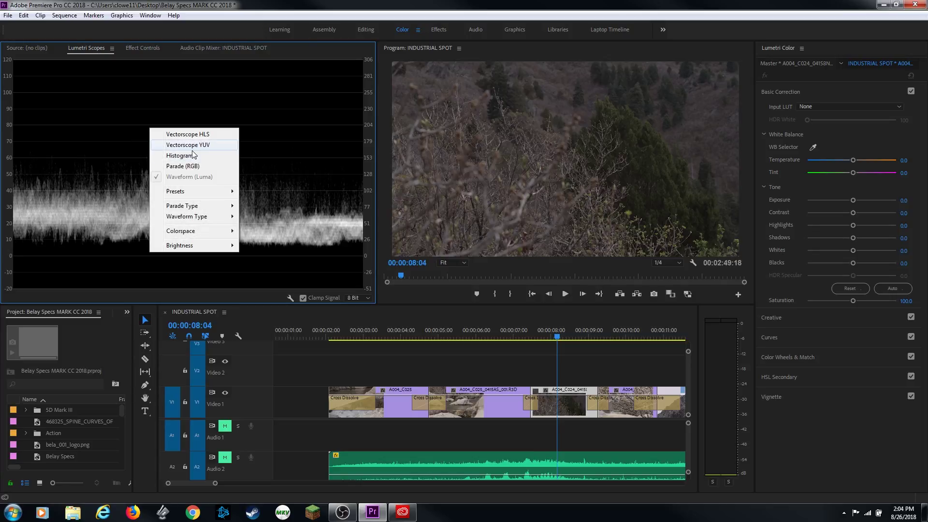
left_click(193, 146)
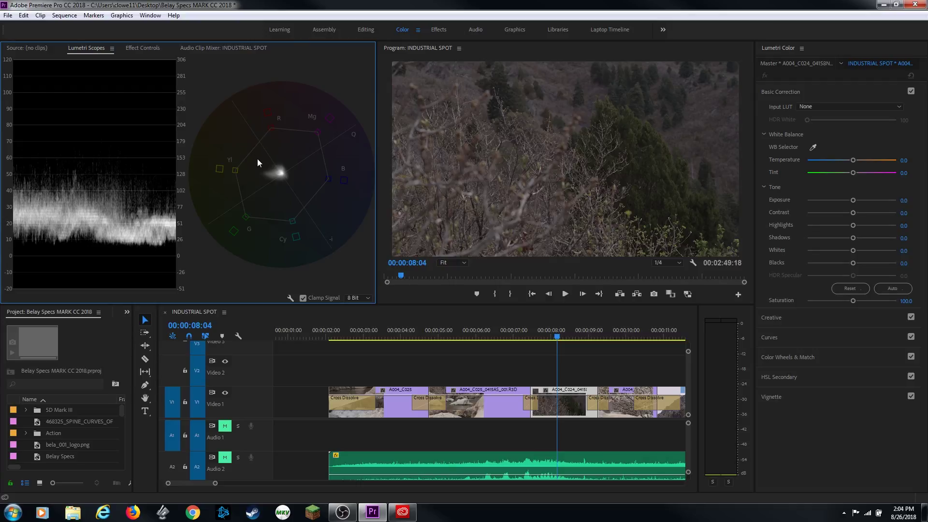
right_click(252, 173)
left_click(275, 191)
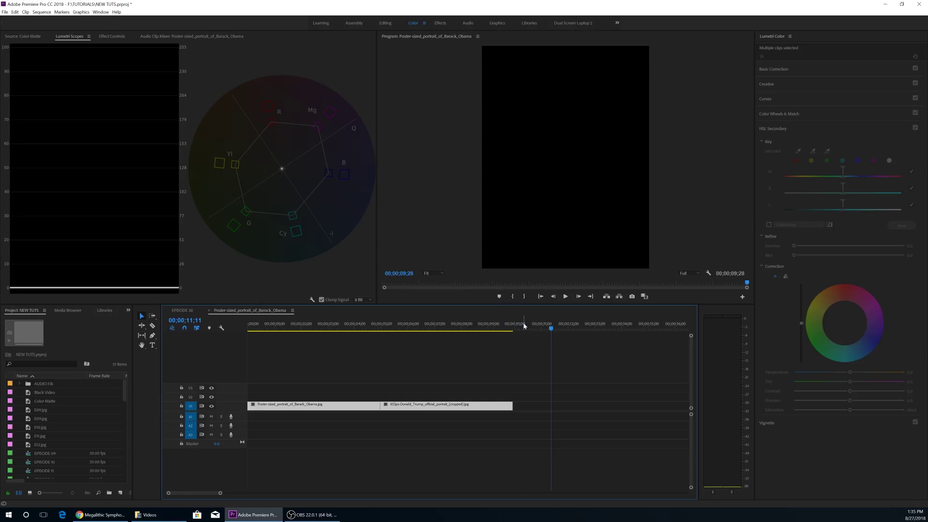
Move the playhead to 00;00;03;07 in the portrait sequence and select only the first portrait clip
left_click(520, 327)
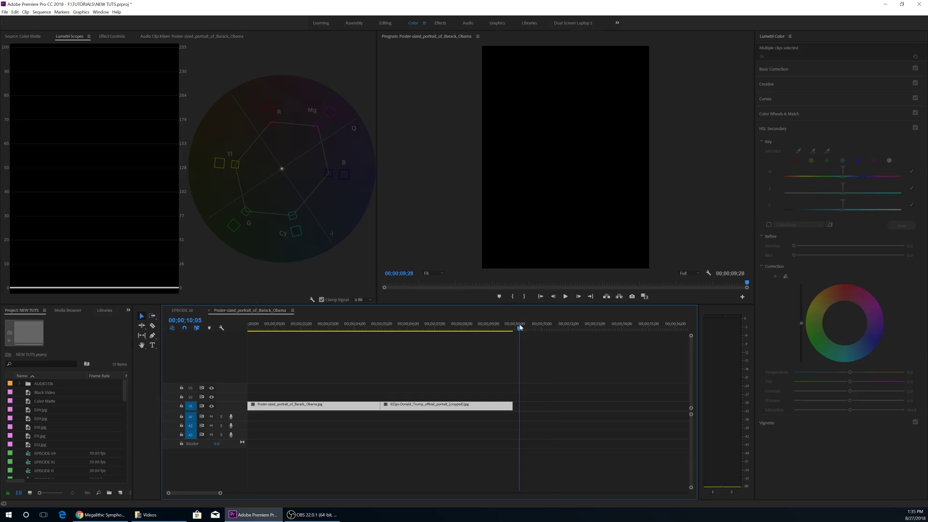
left_click(327, 329)
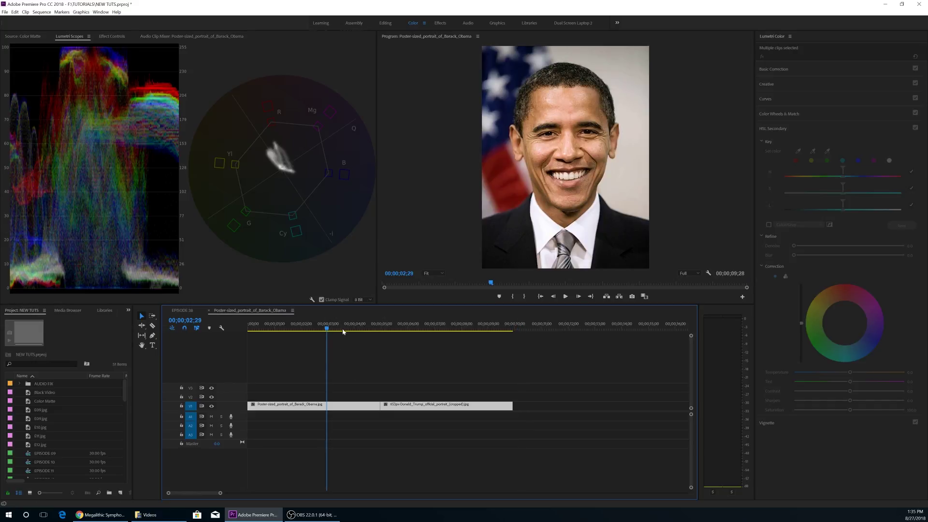
left_click(416, 331)
left_click_drag(416, 331, 334, 331)
left_click(354, 395)
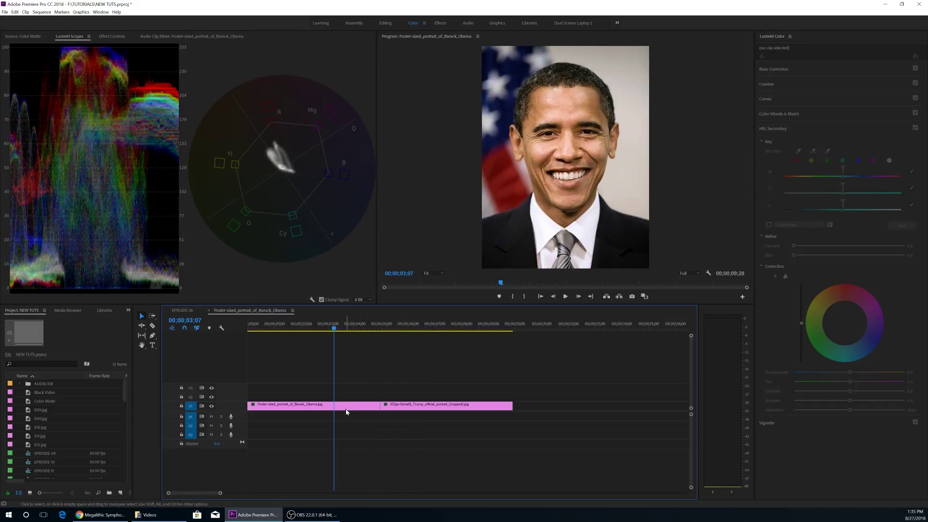
left_click(347, 407)
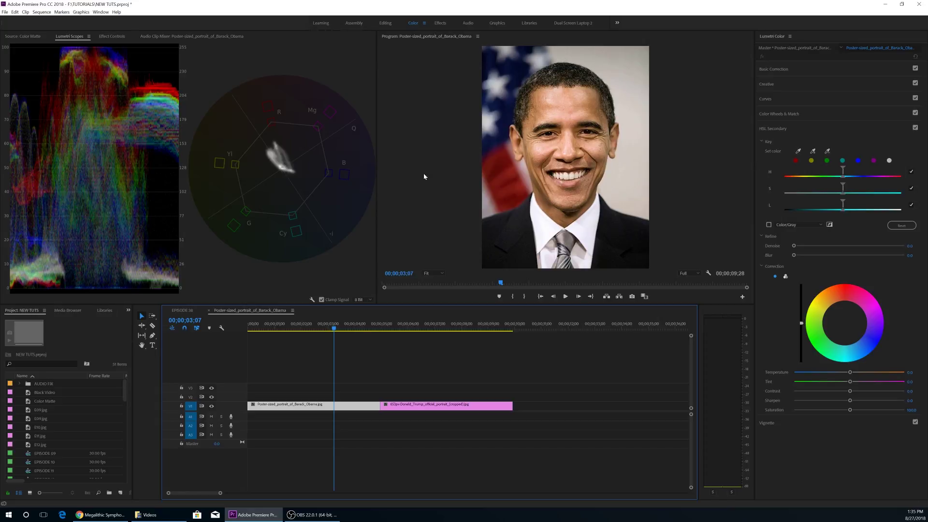
Key the first portrait's forehead skin tone in HSL Secondary with the Color/Gray mask on, widening the saturation and luminance ranges
left_click(798, 152)
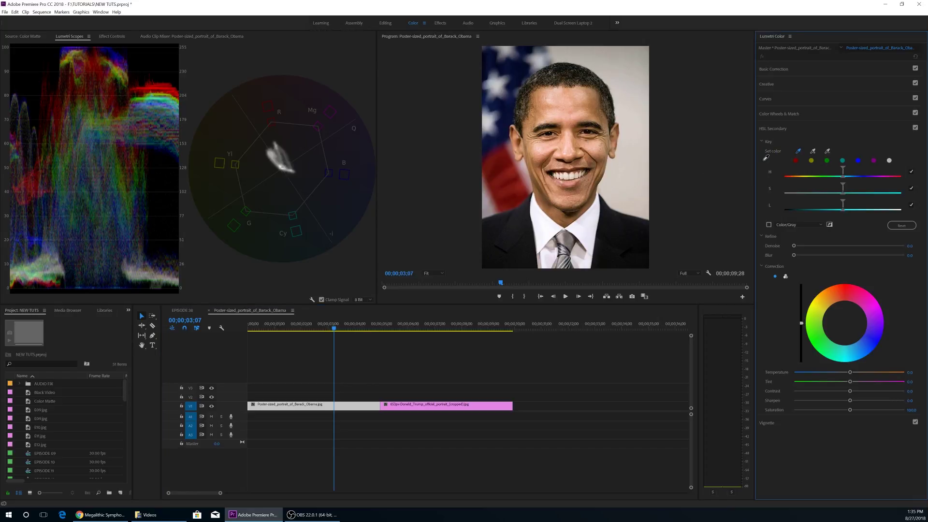
left_click(548, 148)
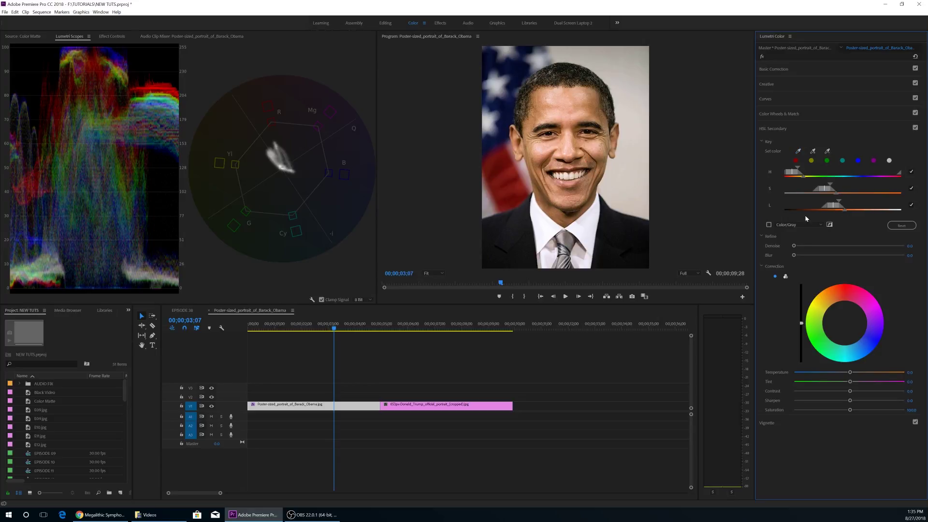
left_click(769, 225)
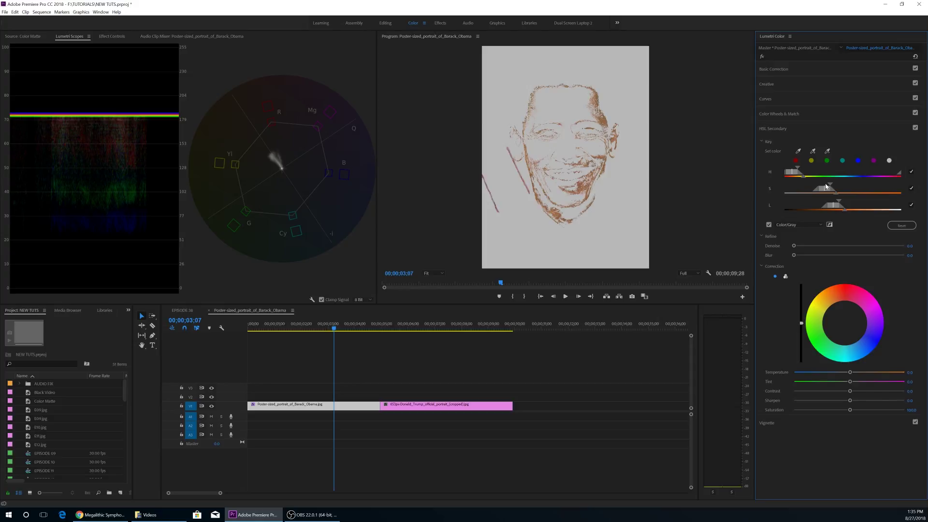
left_click_drag(835, 187, 858, 204)
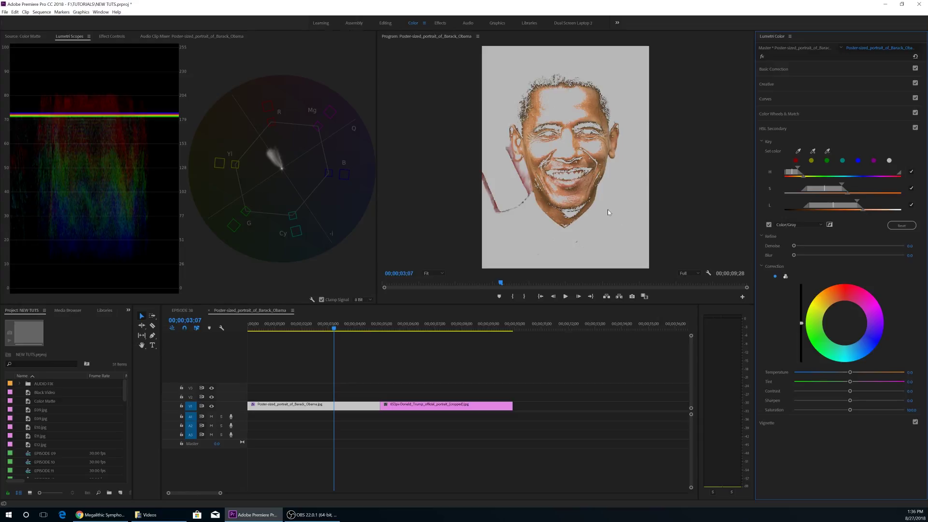
Key the second portrait's skin tone at 00;00;06;10 in HSL Secondary with the Color/Gray mask on, widening the saturation and luminance ranges
left_click(417, 330)
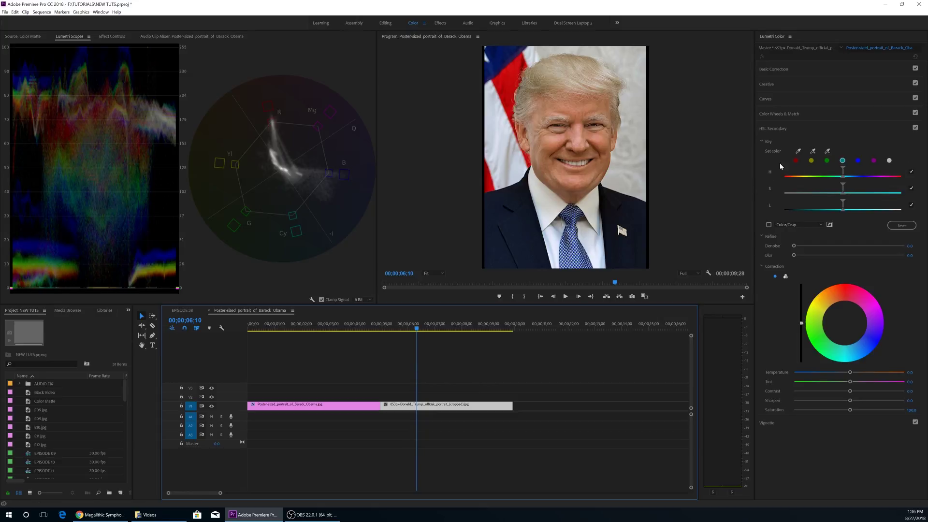
left_click(799, 152)
left_click(550, 140)
left_click_drag(550, 138, 546, 143)
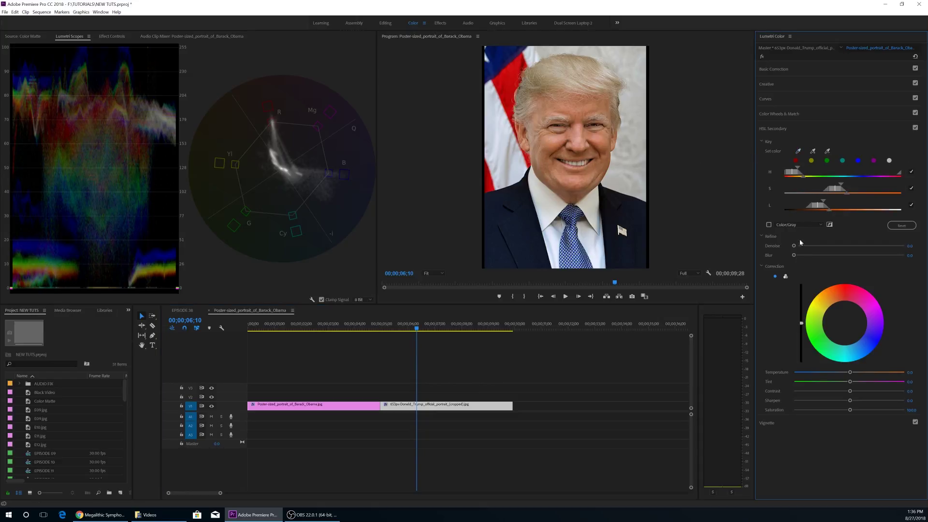
left_click(768, 225)
left_click_drag(822, 192, 846, 204)
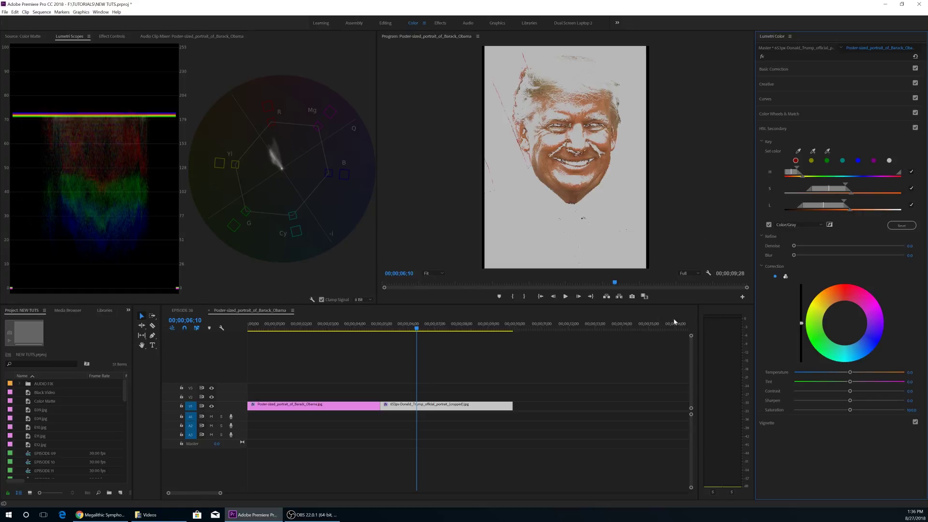
left_click(572, 327)
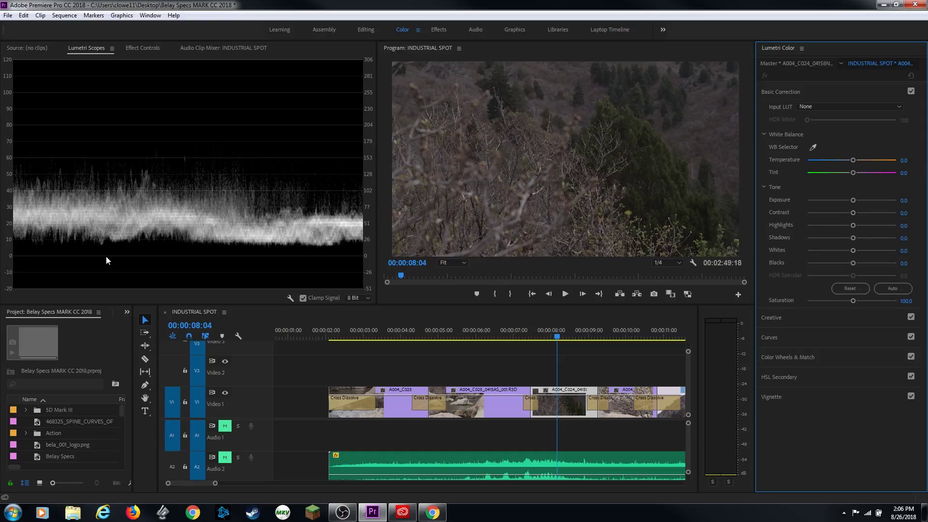
Examine the luma waveform of the river rocks at 00:00:06:06 and of the cliff clip at 00:00:11:20 and 00:00:14:18
left_click(485, 334)
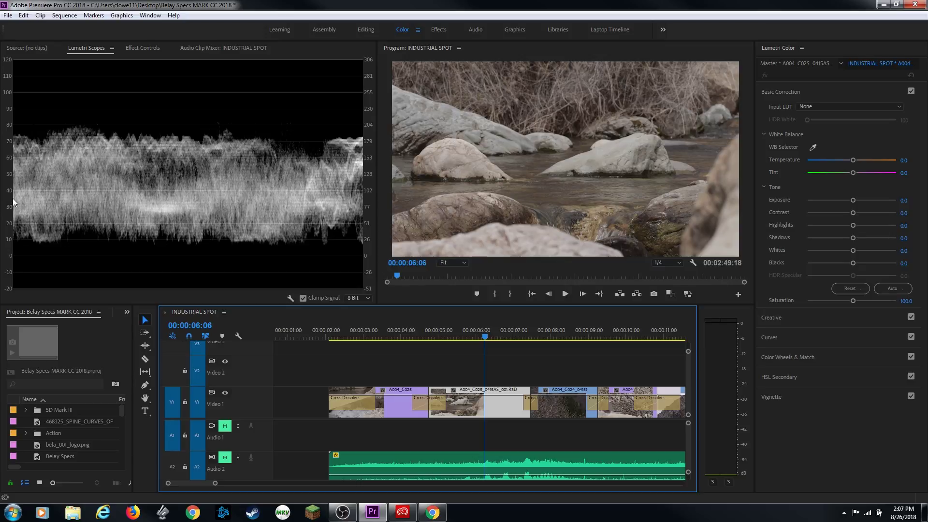
left_click_drag(672, 334, 684, 334)
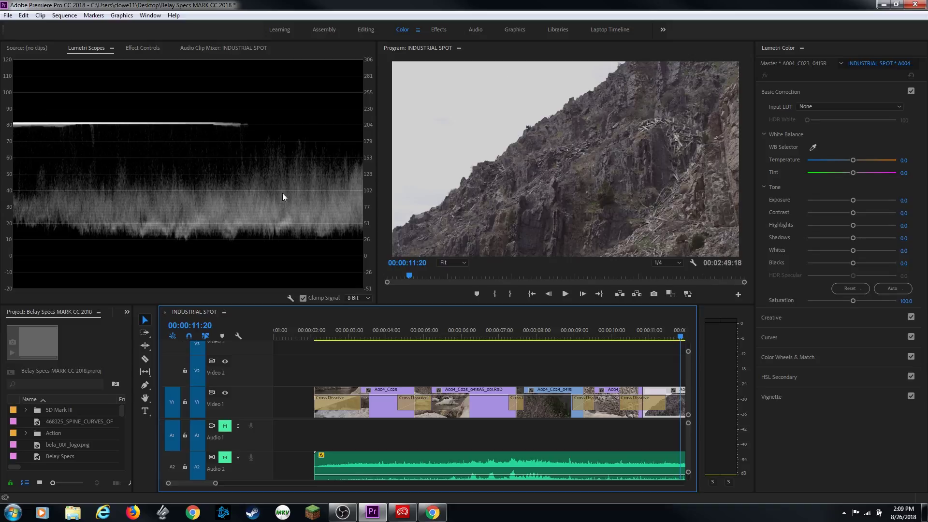
left_click_drag(674, 335, 653, 354)
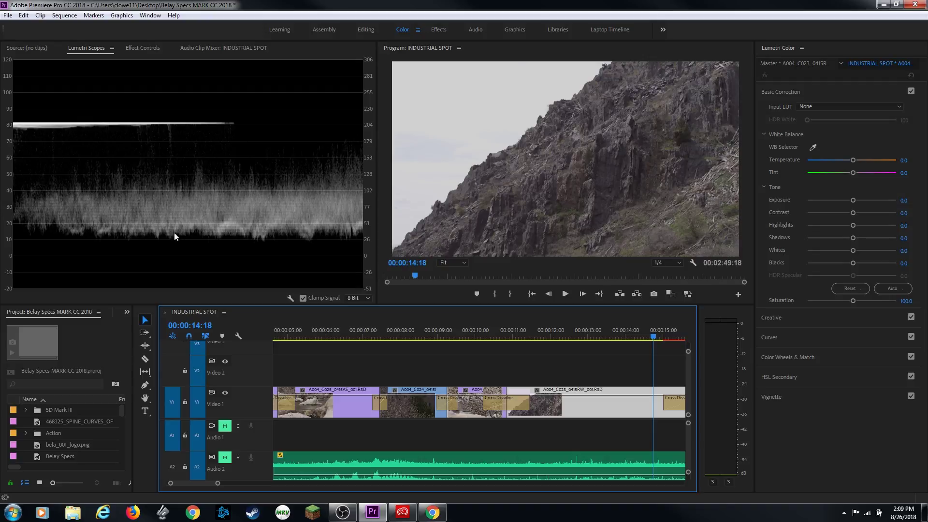
Move the playhead to the dark hillside clip at 00:00:08:06 and raise its exposure to 2.8
left_click(409, 333)
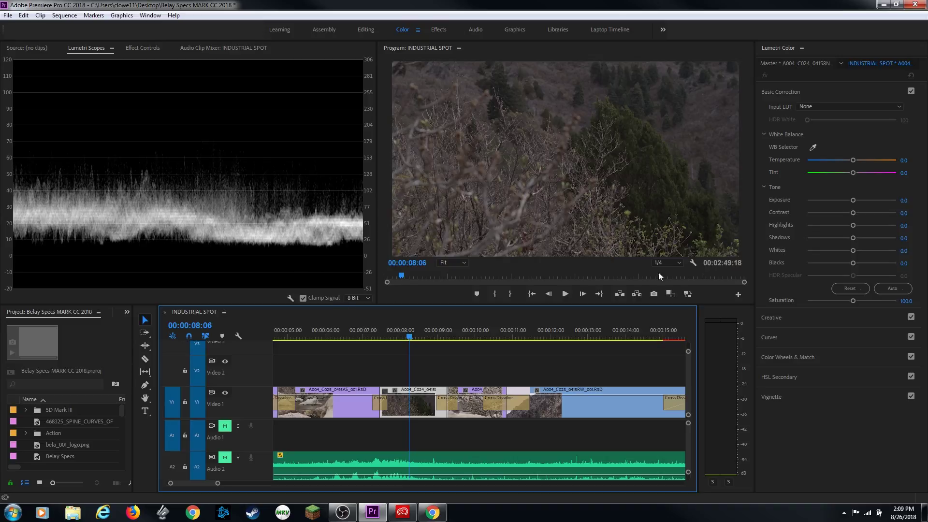
left_click_drag(853, 200, 877, 200)
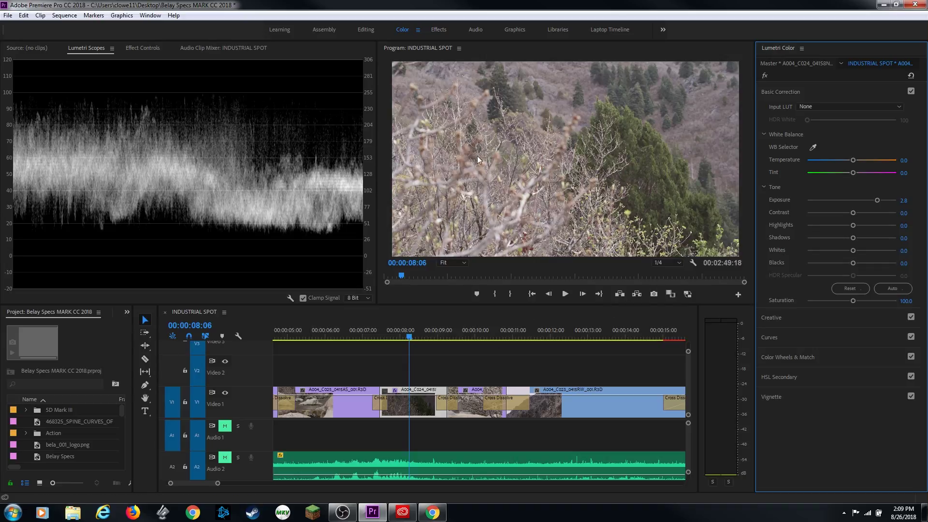
Show only the RGB parade for the river rocks clip at 00:00:06:00, inspect it maximized and restore the panel size
left_click_drag(409, 340, 329, 342)
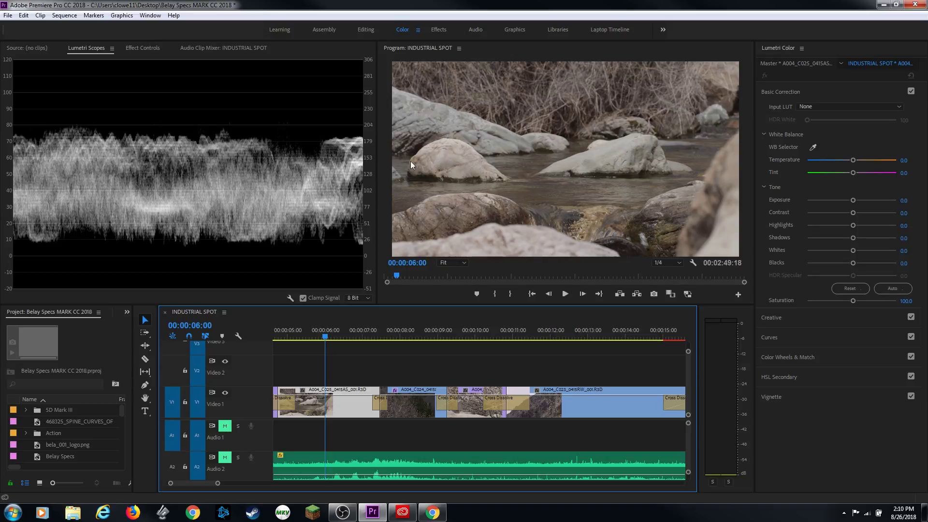
right_click(201, 170)
left_click(223, 208)
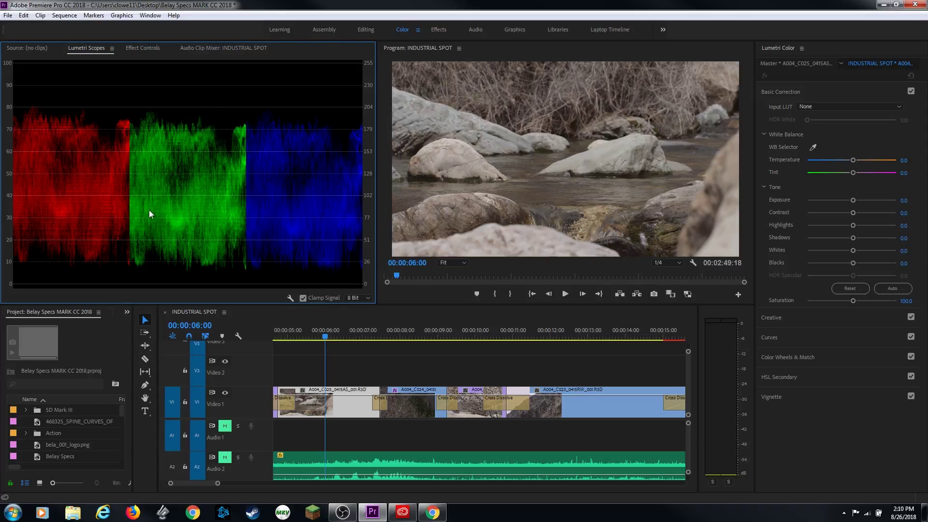
key("grave")
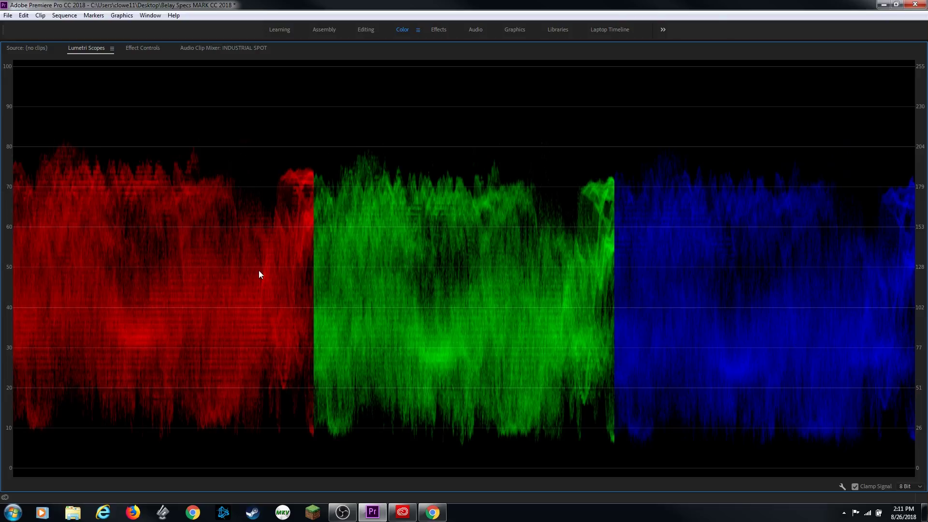
key("grave")
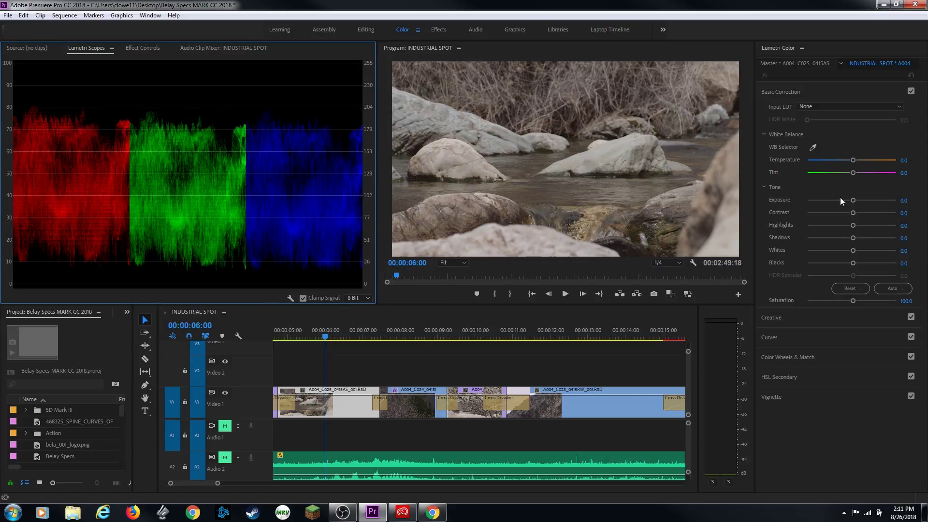
Try the river clip's temperature at -58.9 and 62.2 and reset it, then try tint at -79.5 and return it to about zero
left_click_drag(853, 160, 826, 161)
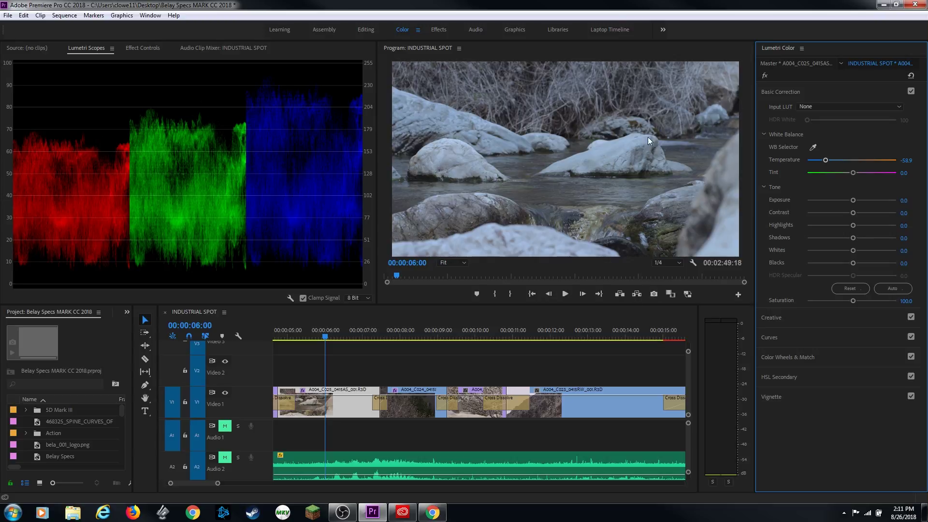
left_click_drag(827, 167, 880, 165)
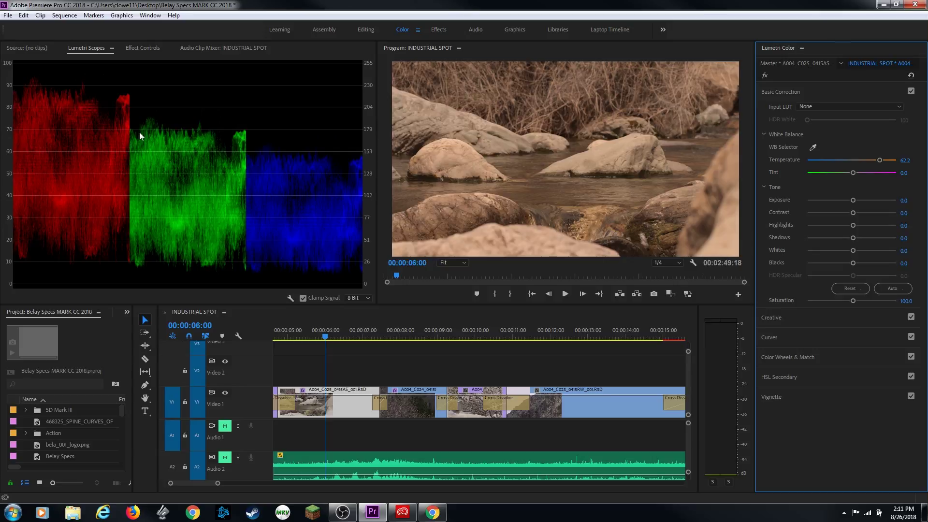
double_click(854, 162)
left_click_drag(854, 172, 817, 180)
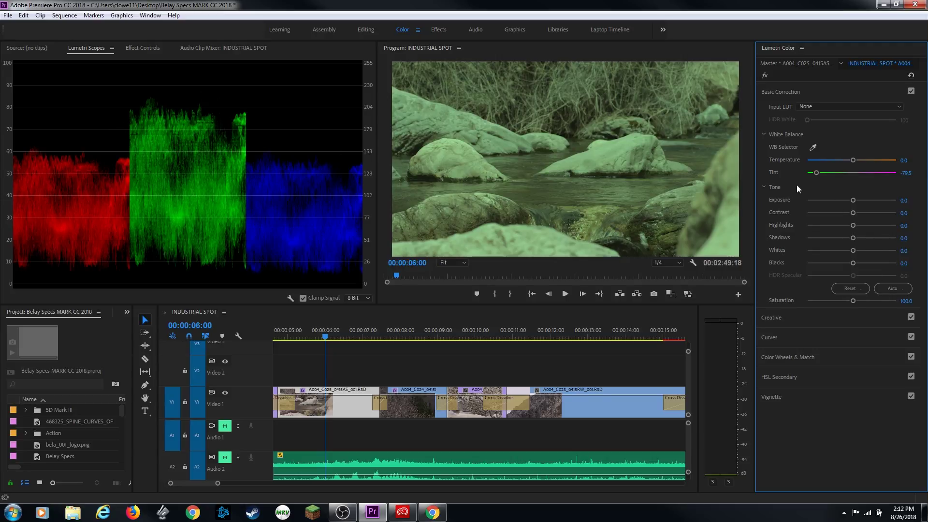
left_click_drag(817, 172, 851, 176)
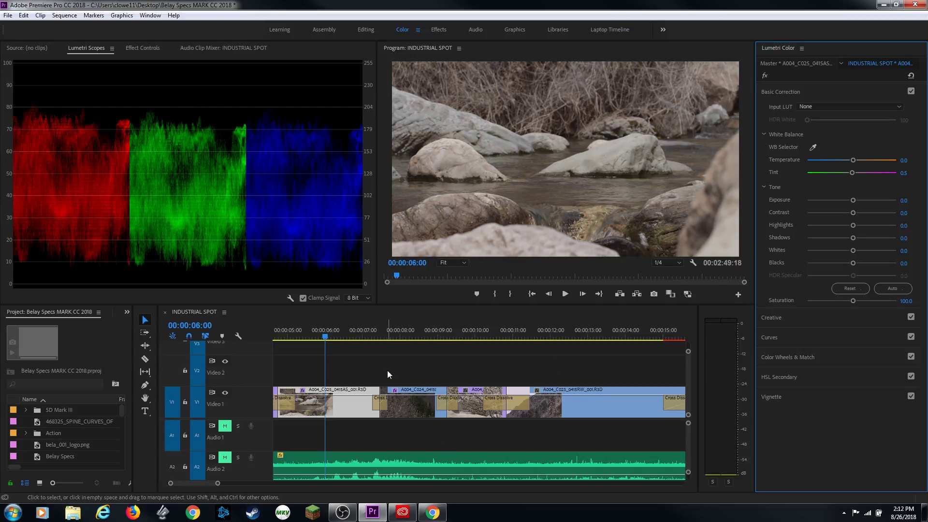
Fit the whole sequence in the timeline and examine the enlarged RGB parade of the climber clip at 00:02:00:02
key("backslash")
left_click(566, 336)
left_click_drag(567, 337, 616, 367)
left_click(639, 276)
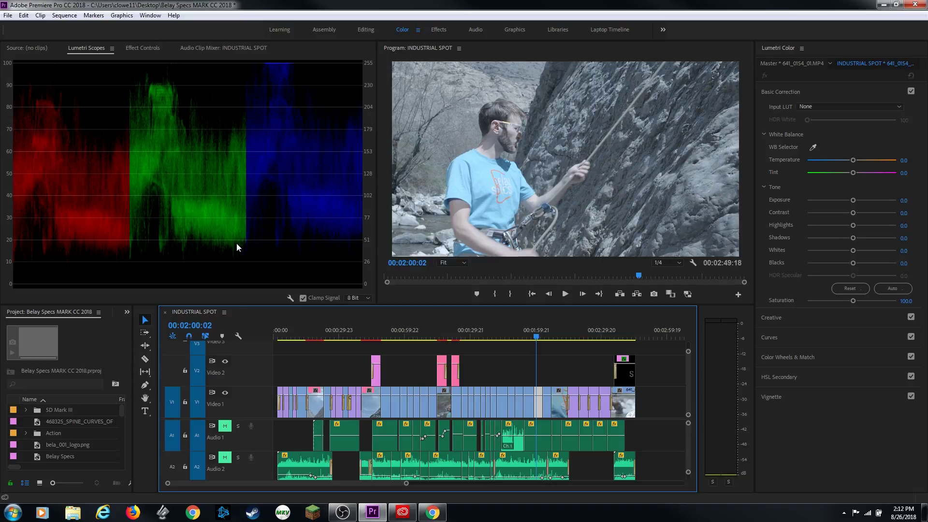
key("grave")
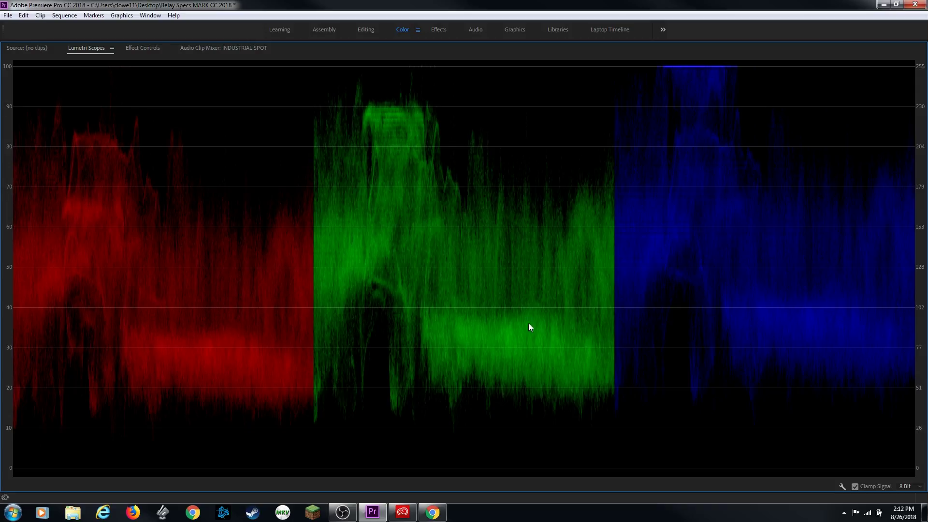
key("grave")
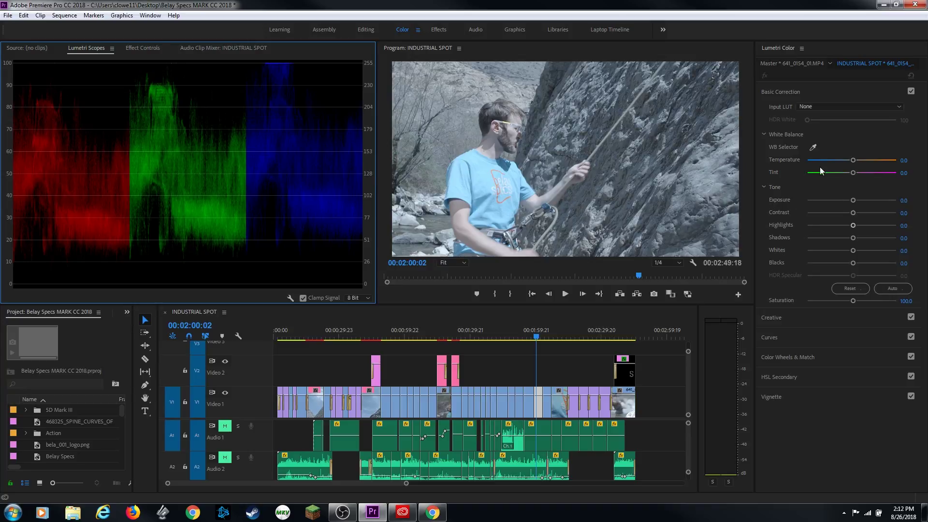
Set the climber clip's temperature to 47.0 and tint to -10.3, and compare the image with the Lumetri Color effect off and on
mouse_move(854, 160)
left_mouse_down()
mouse_move(870, 164)
mouse_move(870, 180)
mouse_move(847, 173)
left_mouse_up()
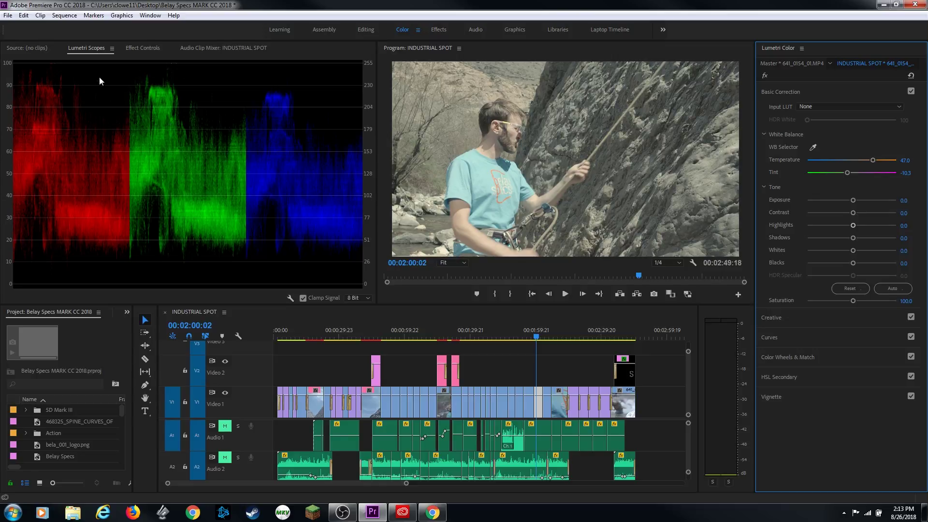
left_click(142, 48)
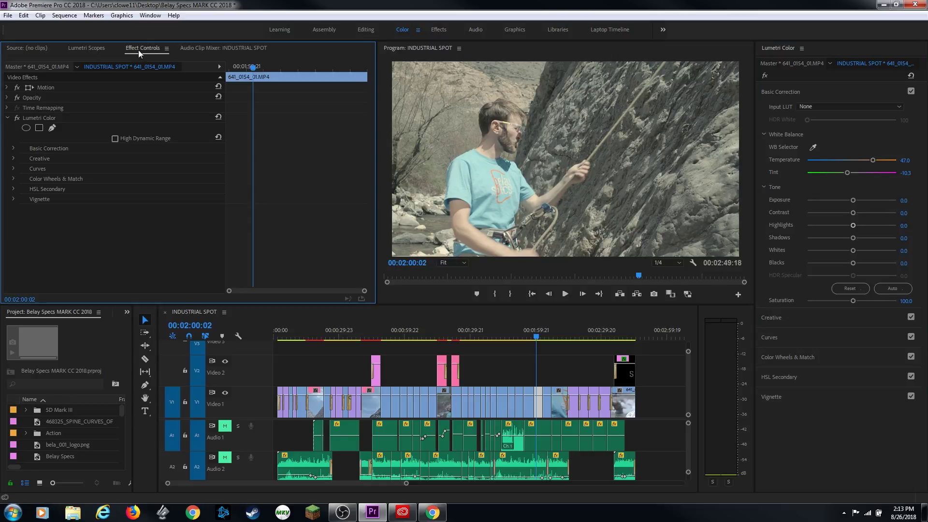
left_click(17, 118)
left_click(17, 118)
left_click(84, 48)
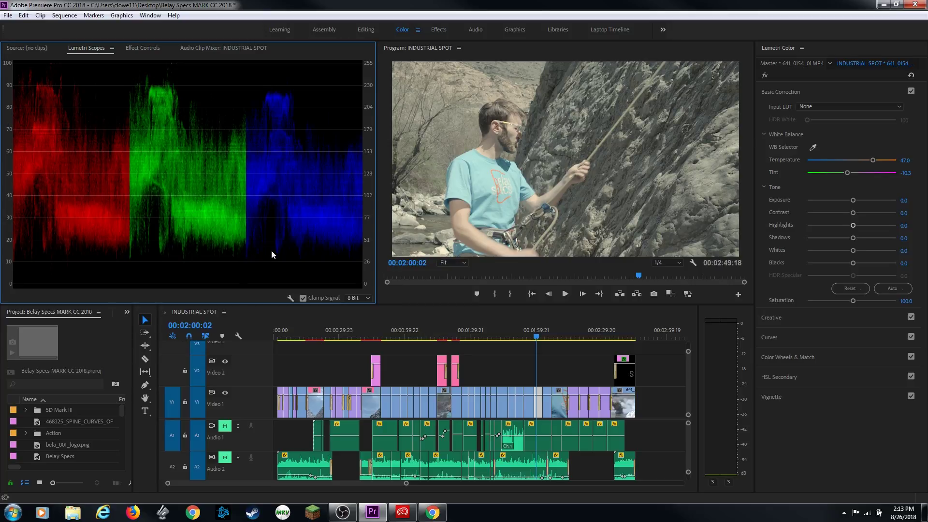
Replace the RGB parade with only the Vectorscope YUV, inspect it maximized and restore the panel size
right_click(238, 192)
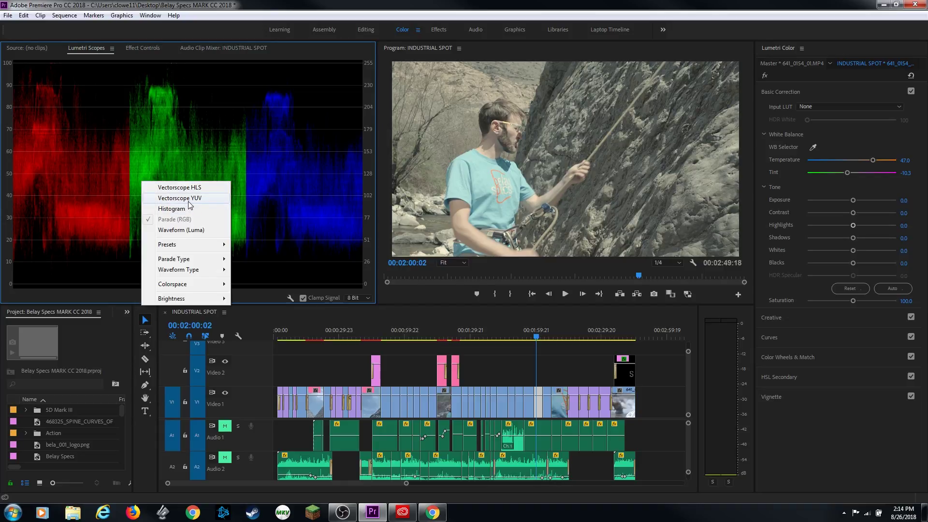
left_click(189, 201)
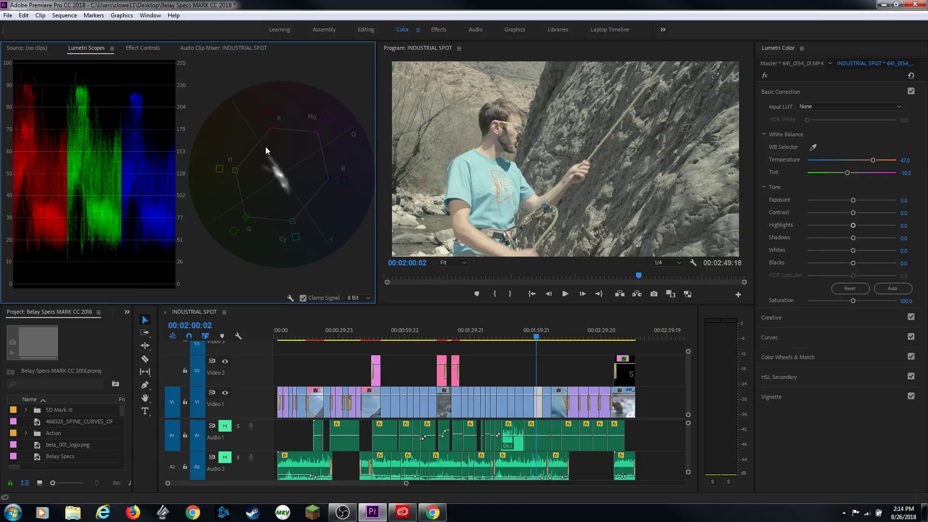
right_click(123, 152)
left_click(159, 194)
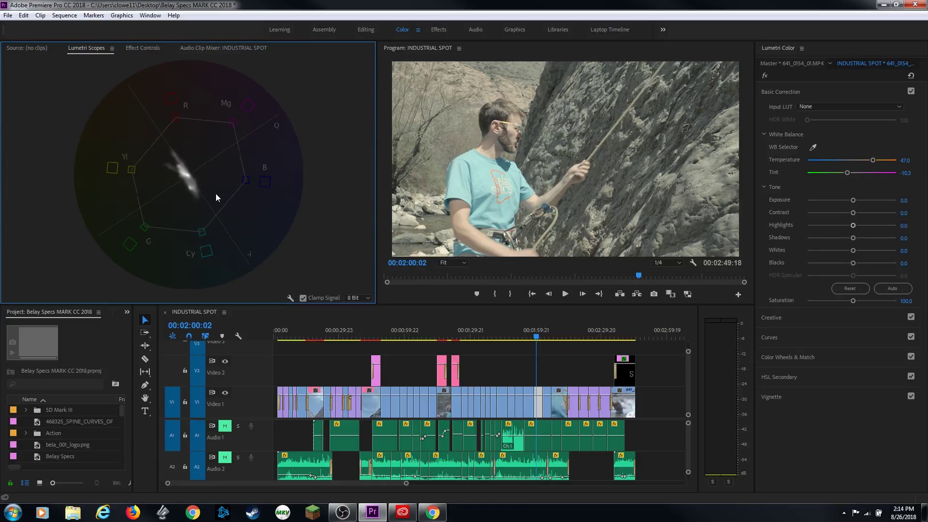
key("grave")
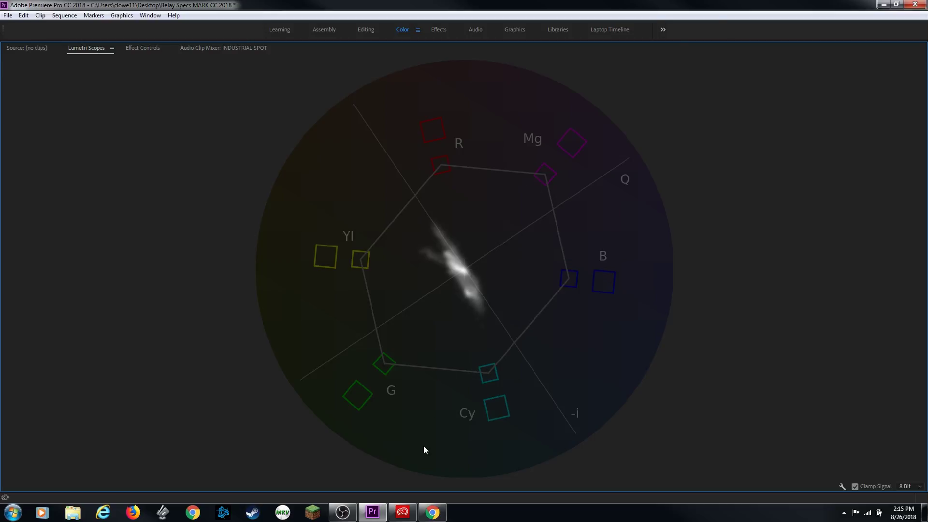
key("grave")
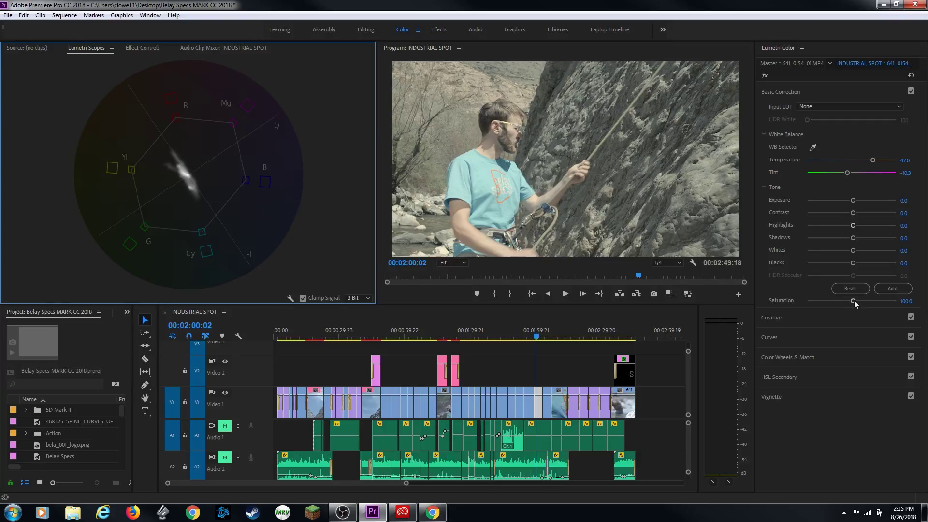
Try the climber clip's saturation at 200 with the vectorscope enlarged, try it at 0, and reset it to 100
left_click_drag(854, 300, 896, 301)
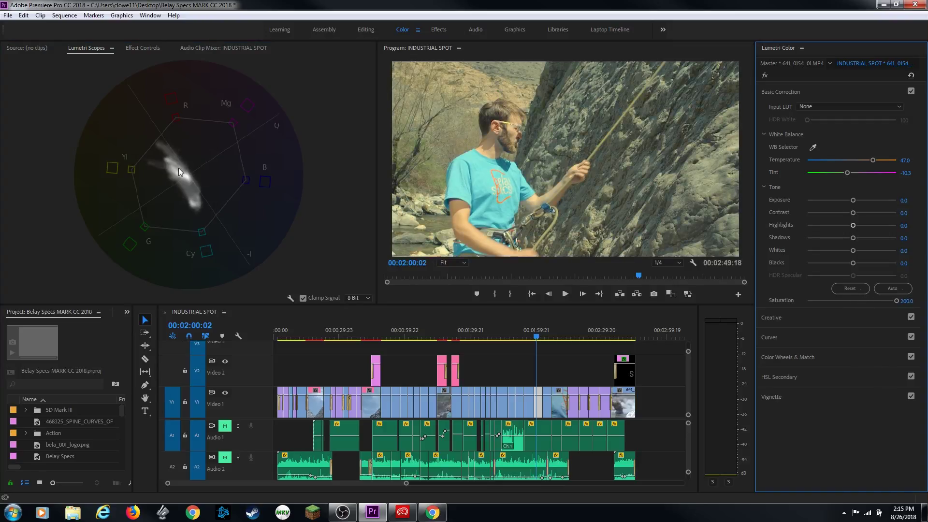
key("grave")
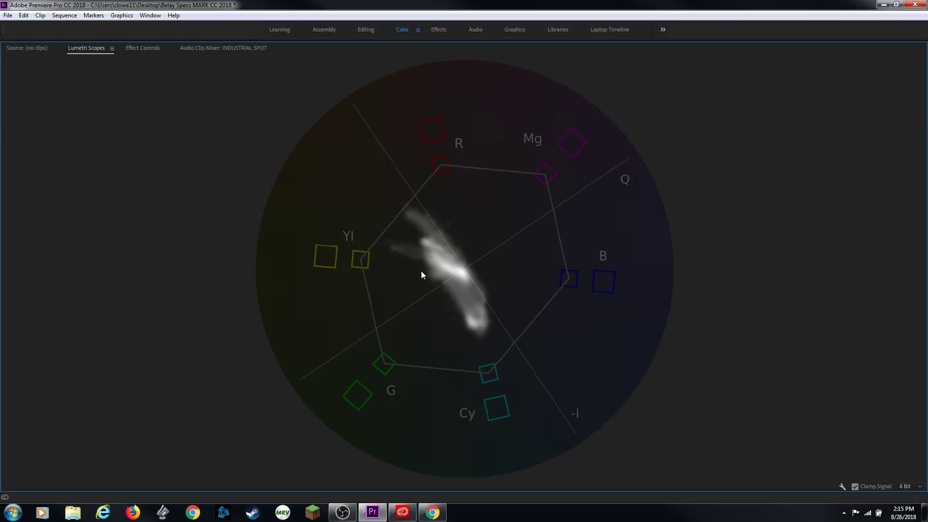
key("grave")
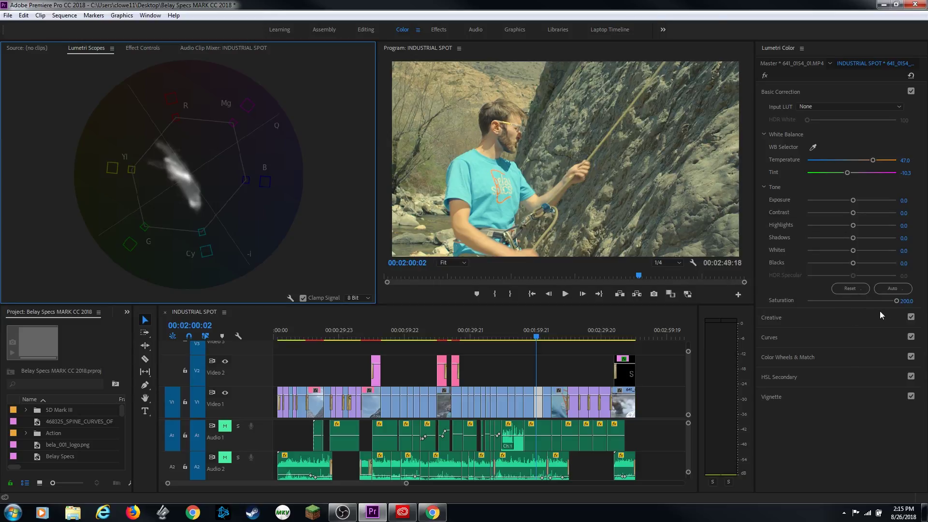
left_click_drag(892, 300, 808, 314)
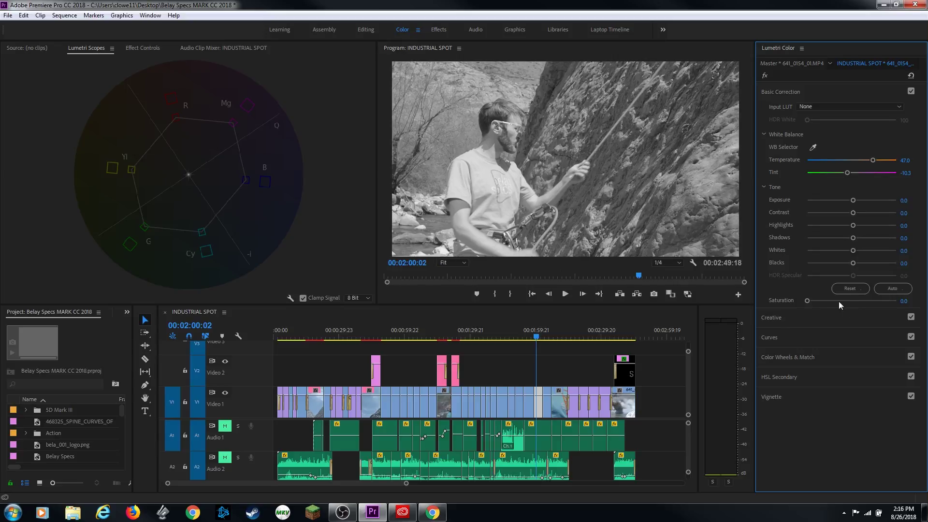
double_click(807, 300)
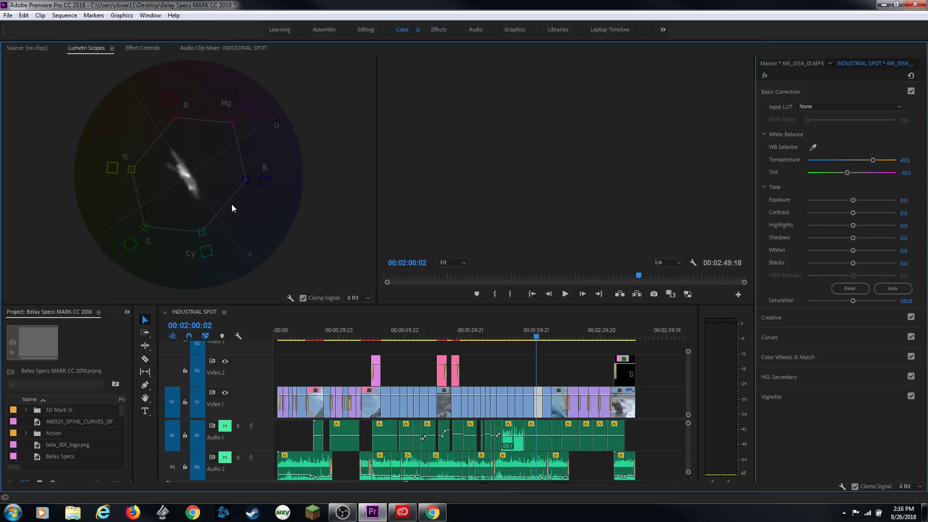
Examine the climber's skin tones against the skin tone line in the enlarged vectorscope, restoring the panel size after each look
key("grave")
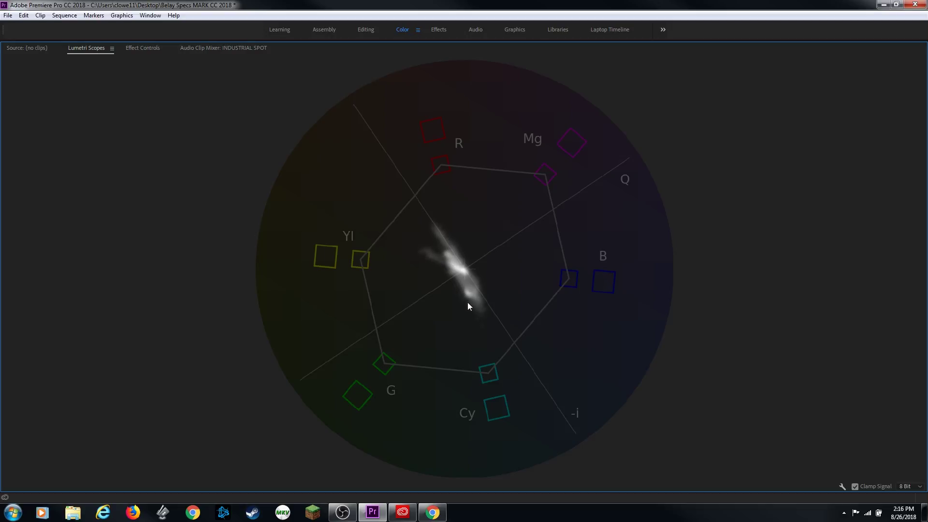
key("grave")
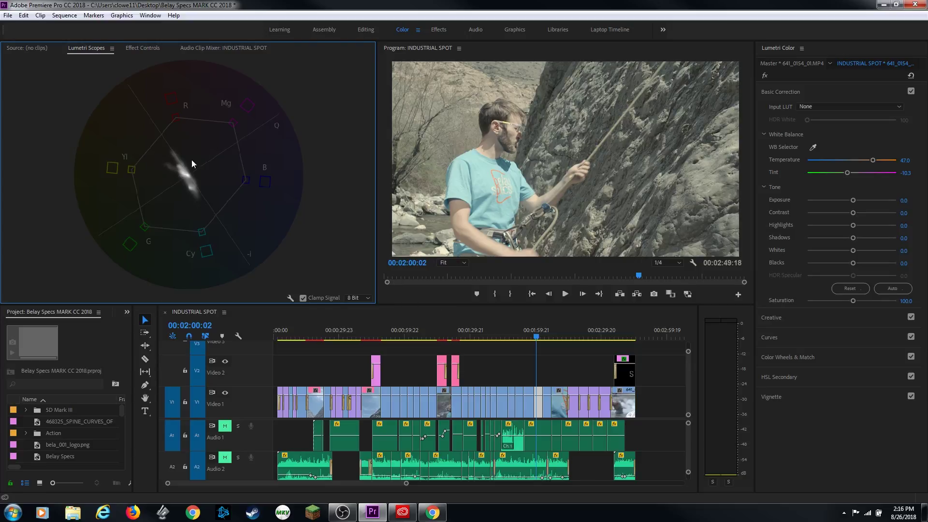
key("grave")
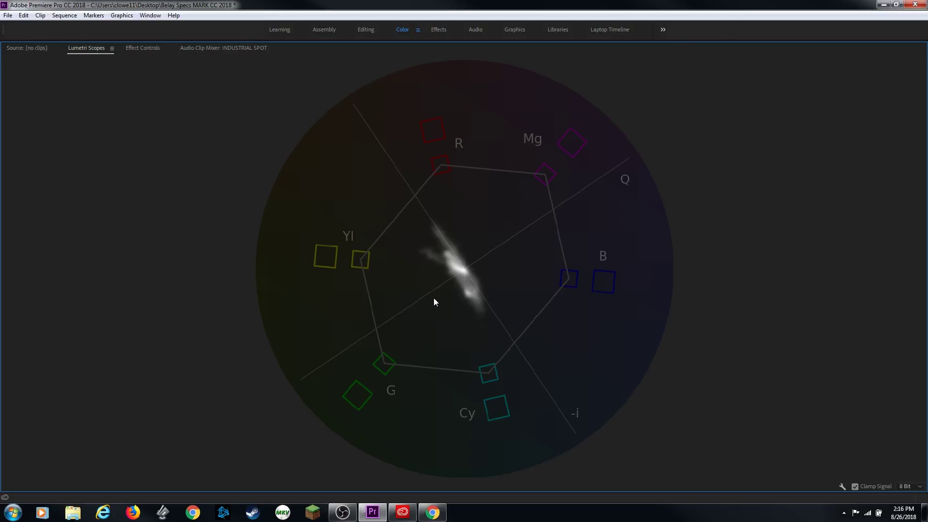
key("grave")
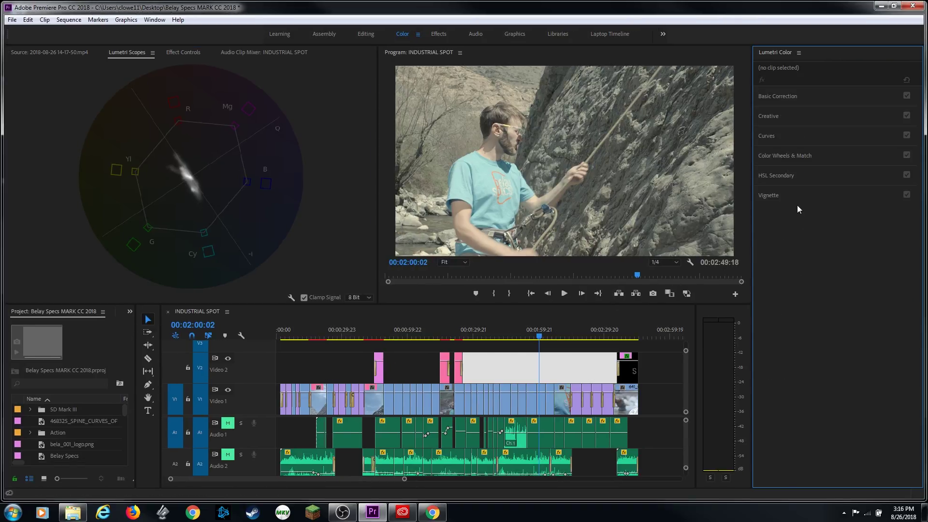
Undo the last timeline edit on Video 2 and push the climber clip's midtones toward blue in Color Wheels & Match
left_click(795, 155)
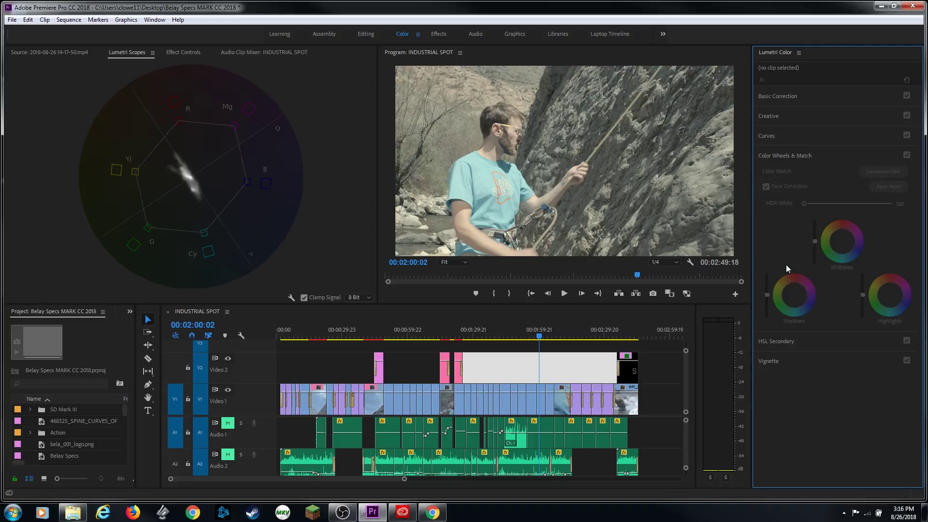
key("ctrl+z")
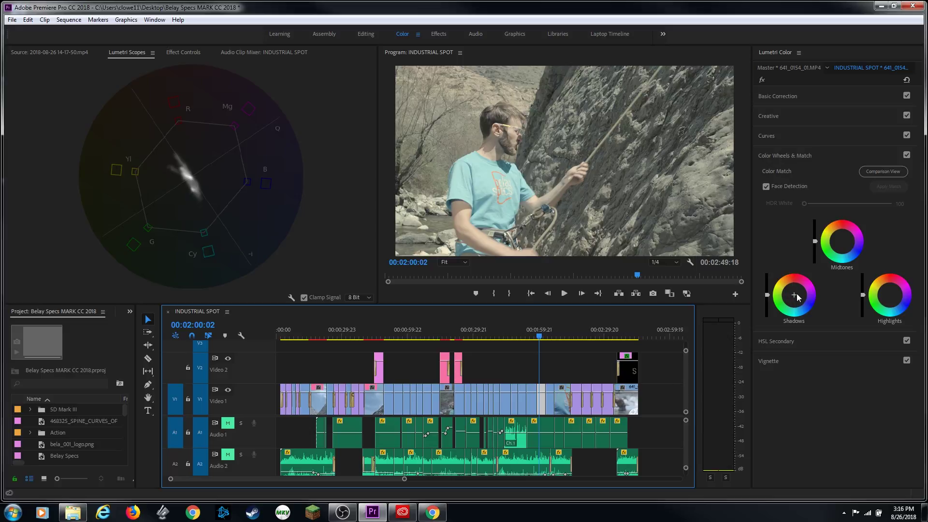
left_click(844, 241)
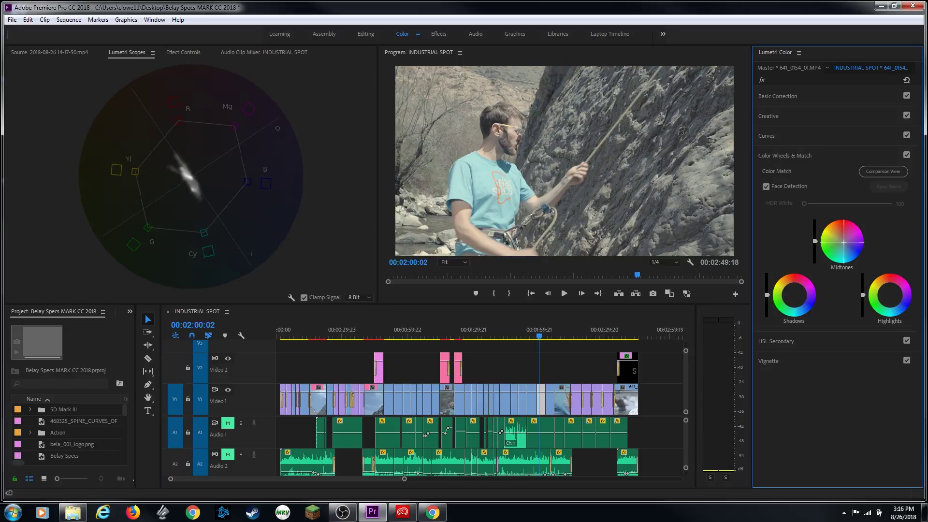
left_click_drag(843, 242, 848, 246)
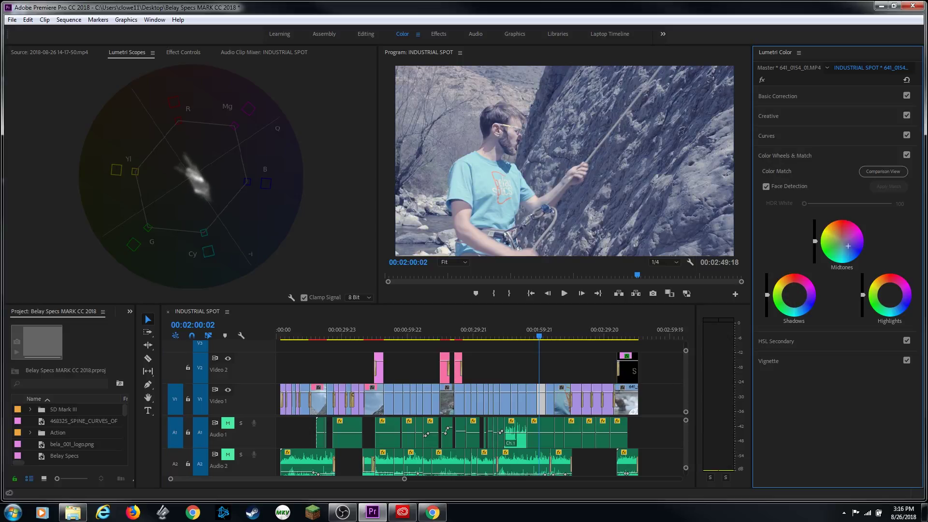